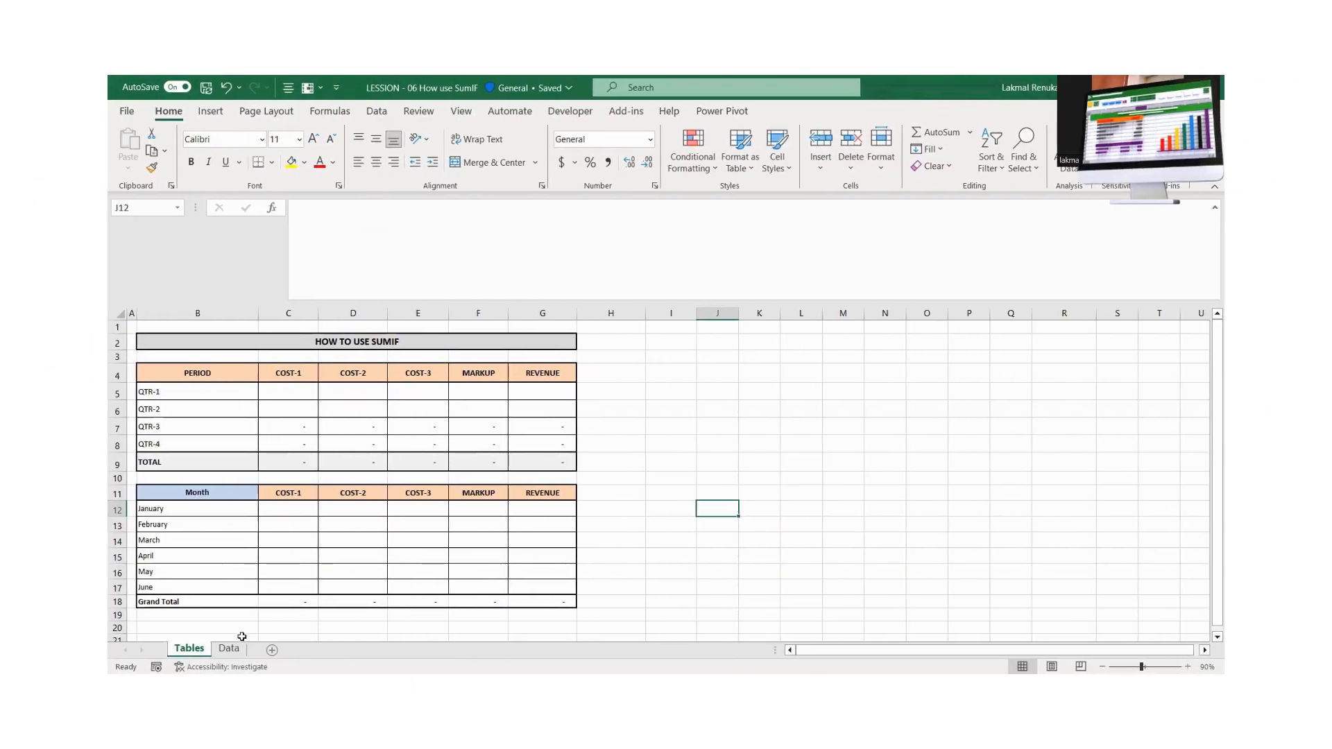
Review the source records on the Data sheet and each column of the quarterly summary table on the Tables sheet
click(229, 647)
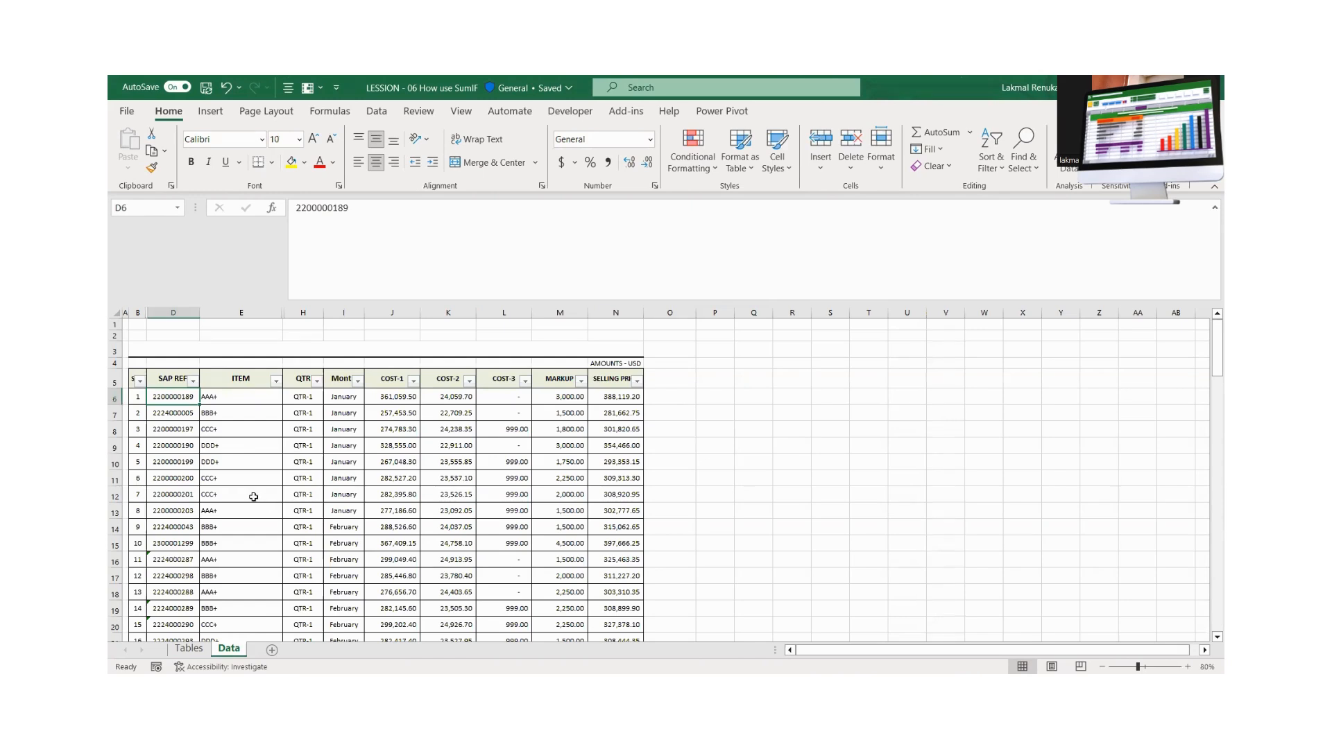
scroll(452, 556, down, 3)
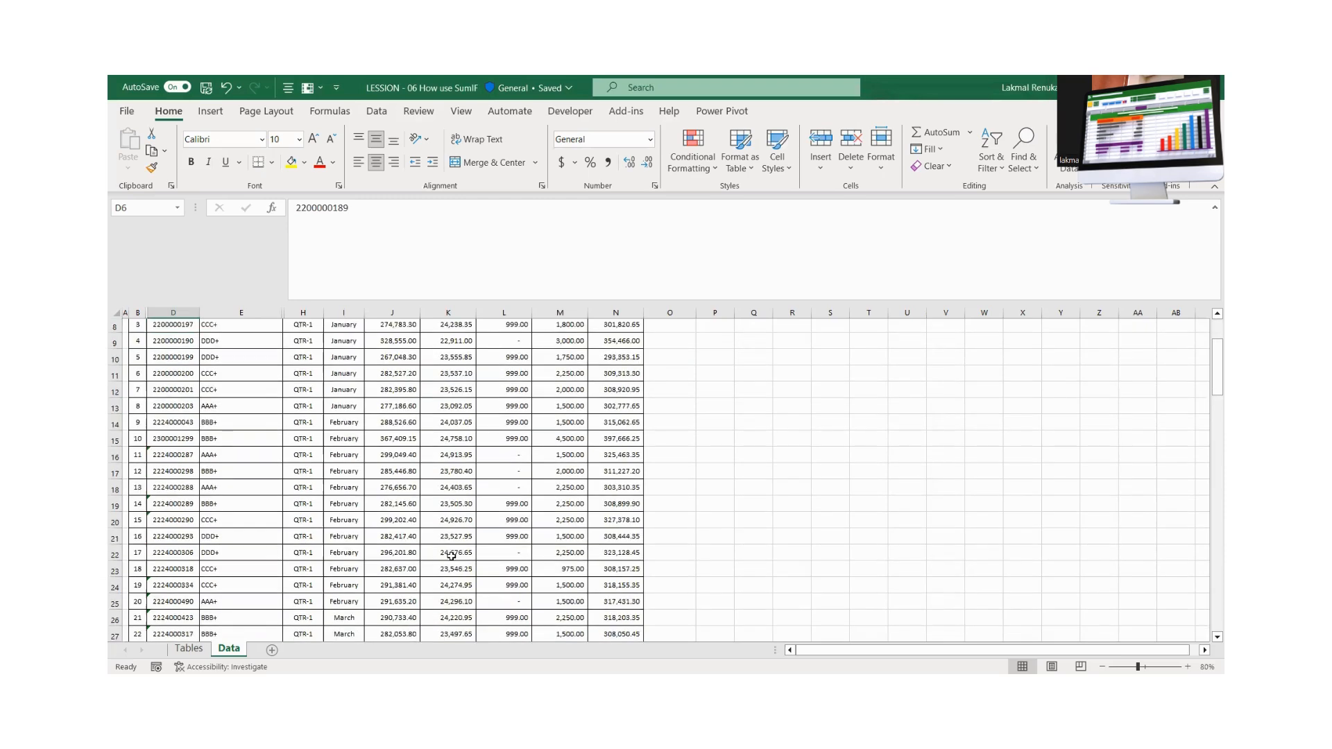
scroll(452, 556, up, 2)
click(186, 649)
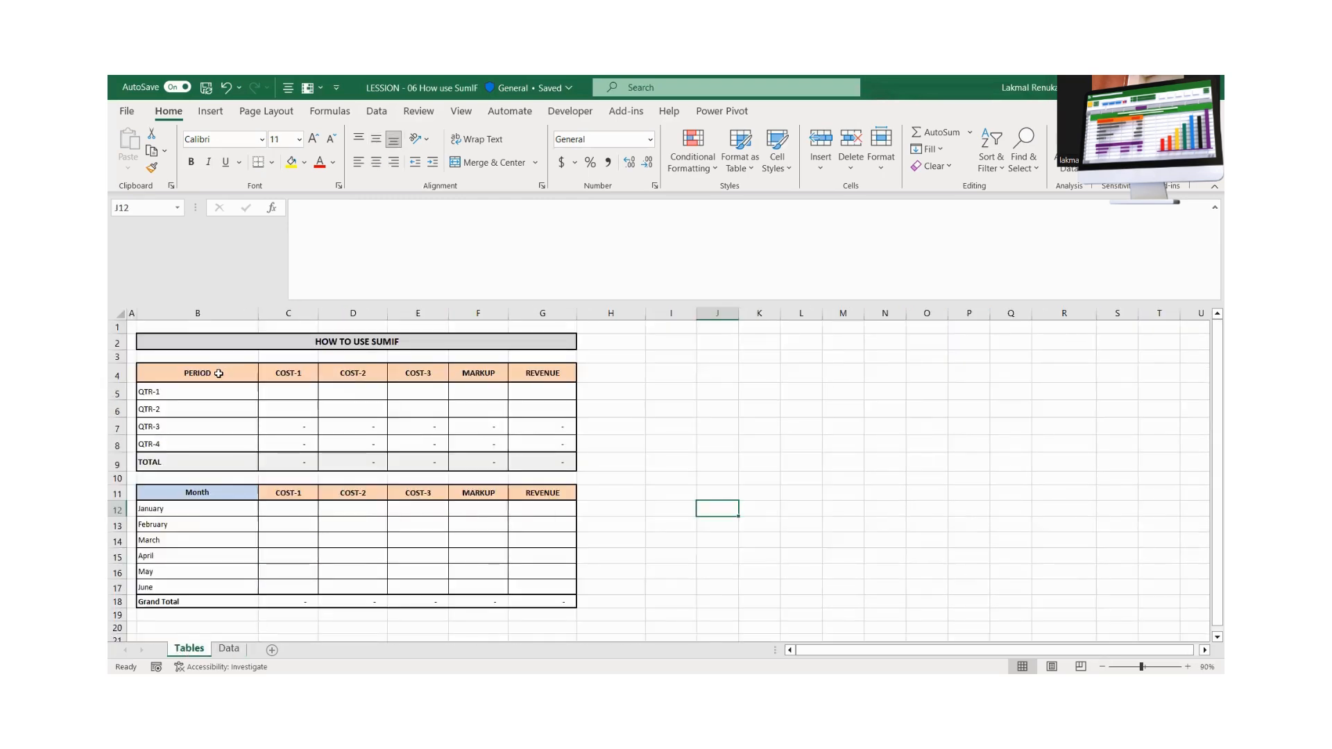
drag(218, 374, 219, 439)
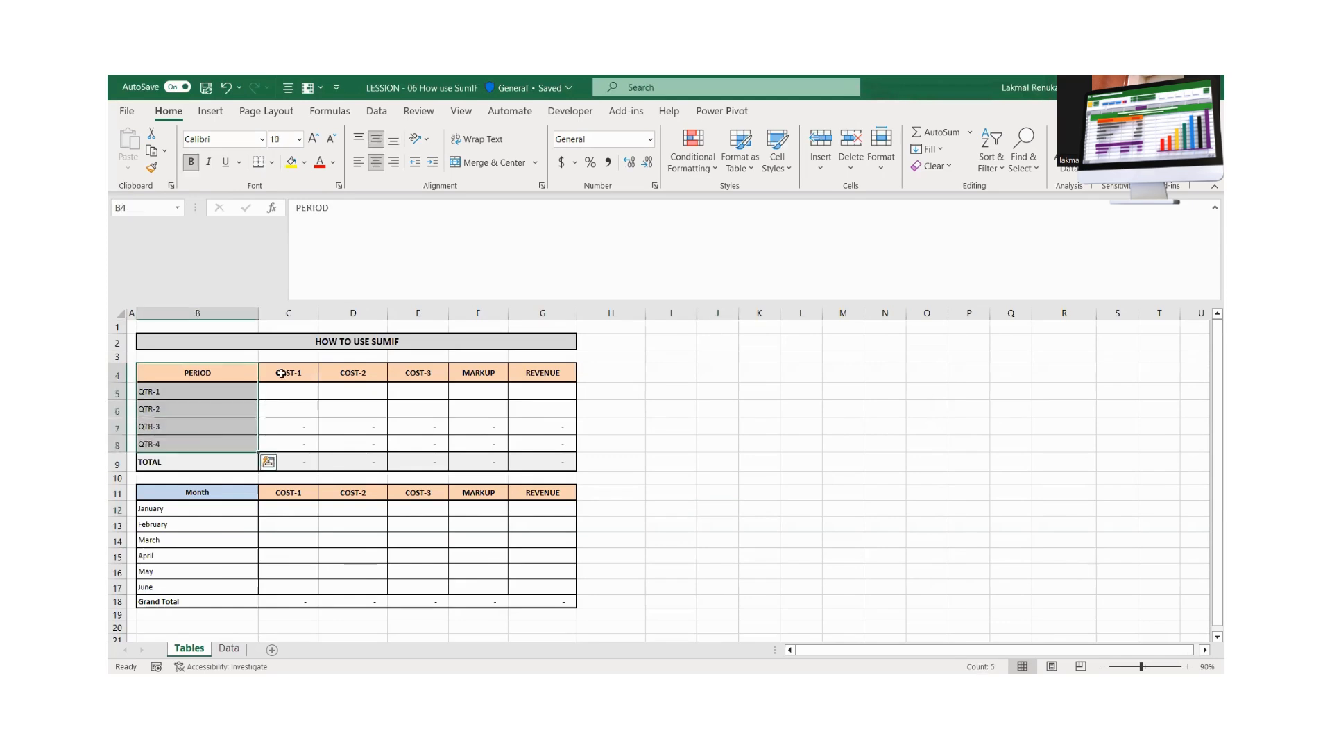
drag(288, 369, 285, 441)
drag(365, 373, 368, 448)
drag(425, 367, 426, 442)
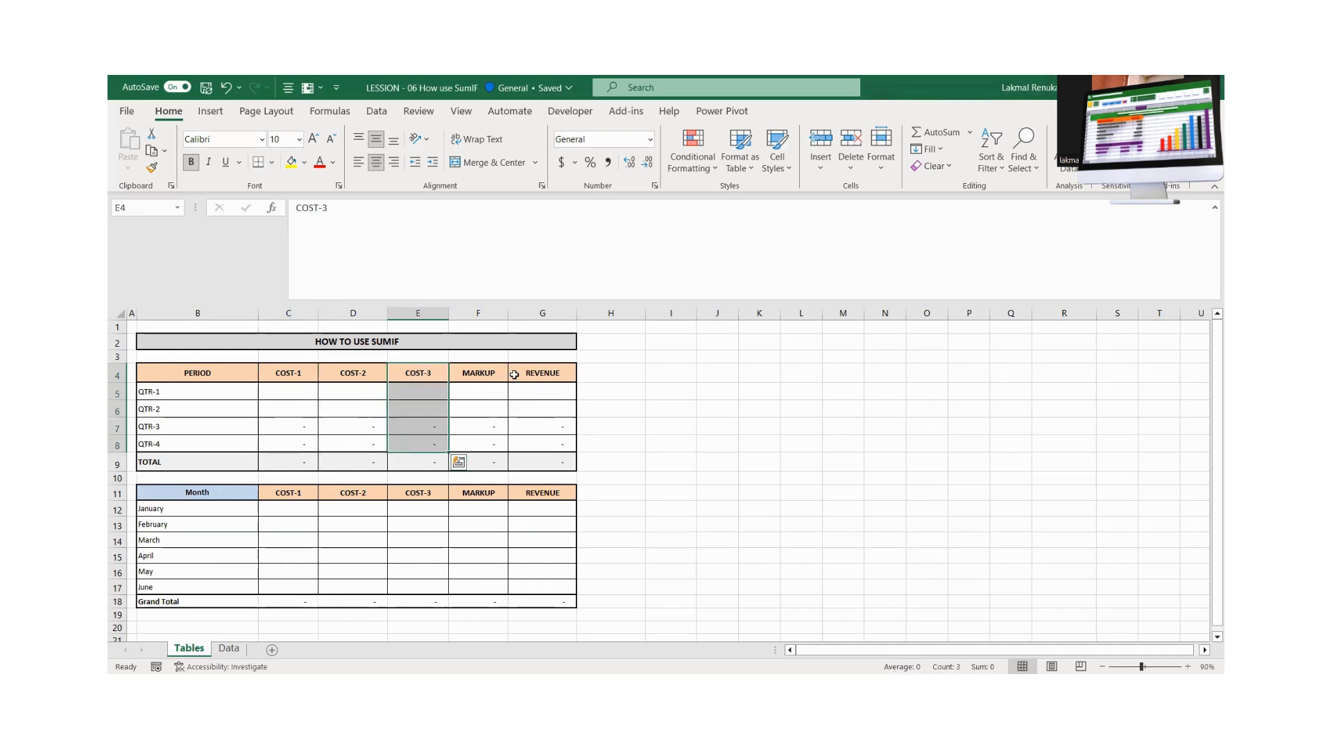
drag(481, 375, 485, 445)
drag(530, 372, 525, 441)
Replace the REVENUE heading of the quarterly table in cell G4 with "SELLIMG PRICE"
double_click(555, 373)
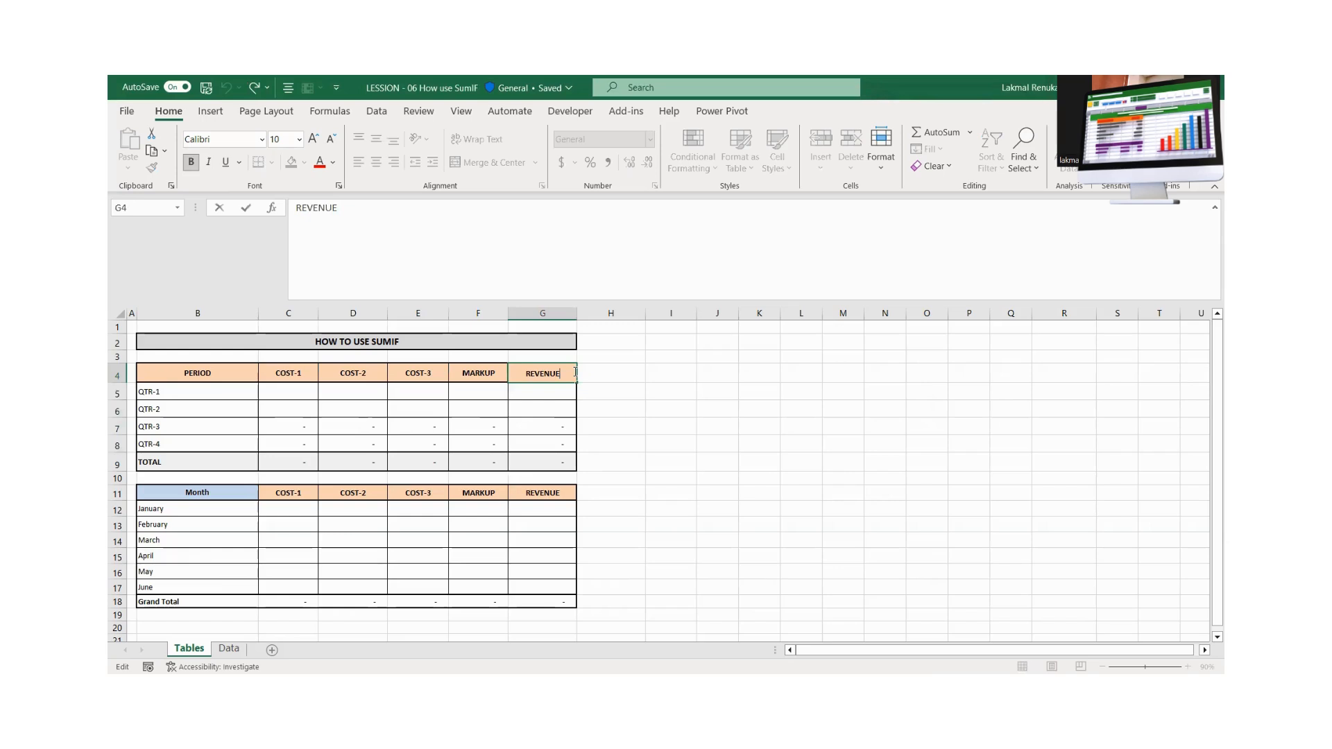
key(BackSpace)
key(BackSpace)
key(BackSpace)
key(BackSpace)
key(BackSpace)
key(BackSpace)
key(BackSpace)
text(SELLIMG PRICE)
click(714, 507)
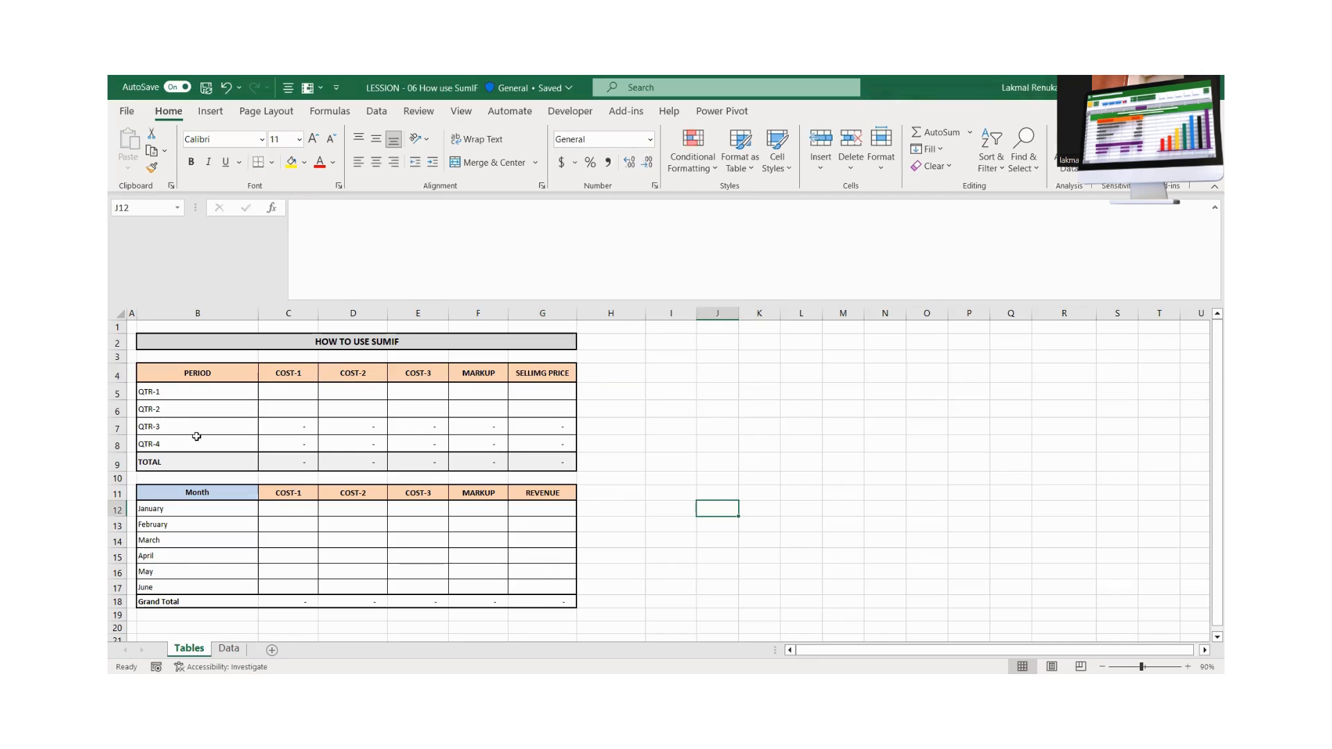
Examine the QTR-1 records and their monthly cost and markup figures on the Data sheet for the quarterly table
click(296, 394)
click(229, 648)
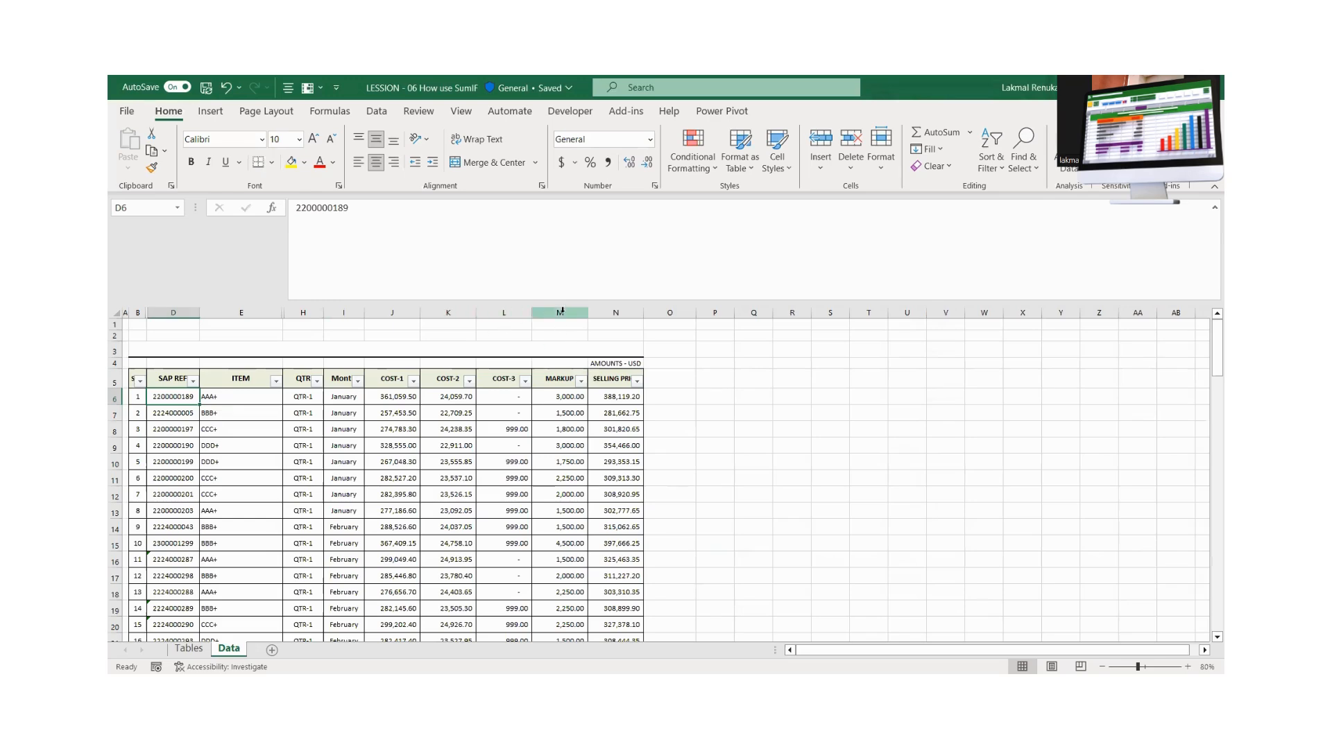
scroll(342, 465, down, 3)
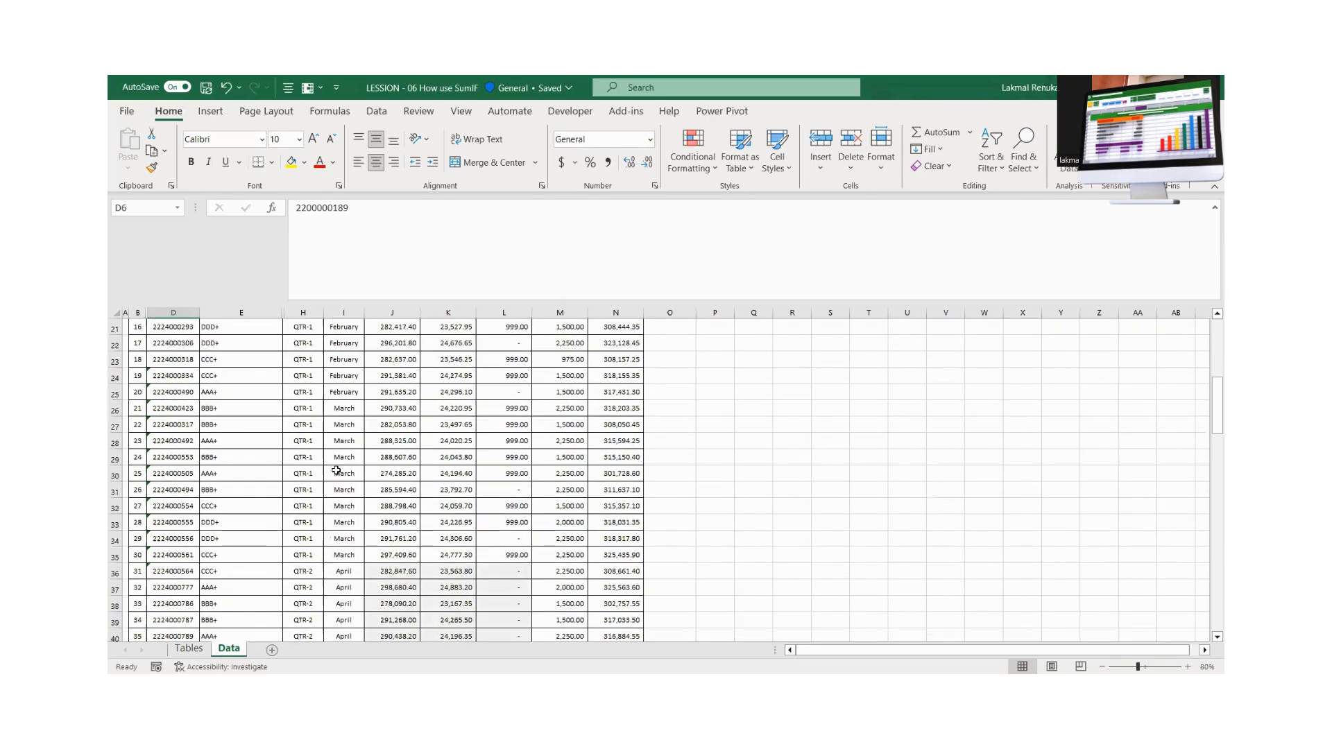
scroll(311, 492, up, 3)
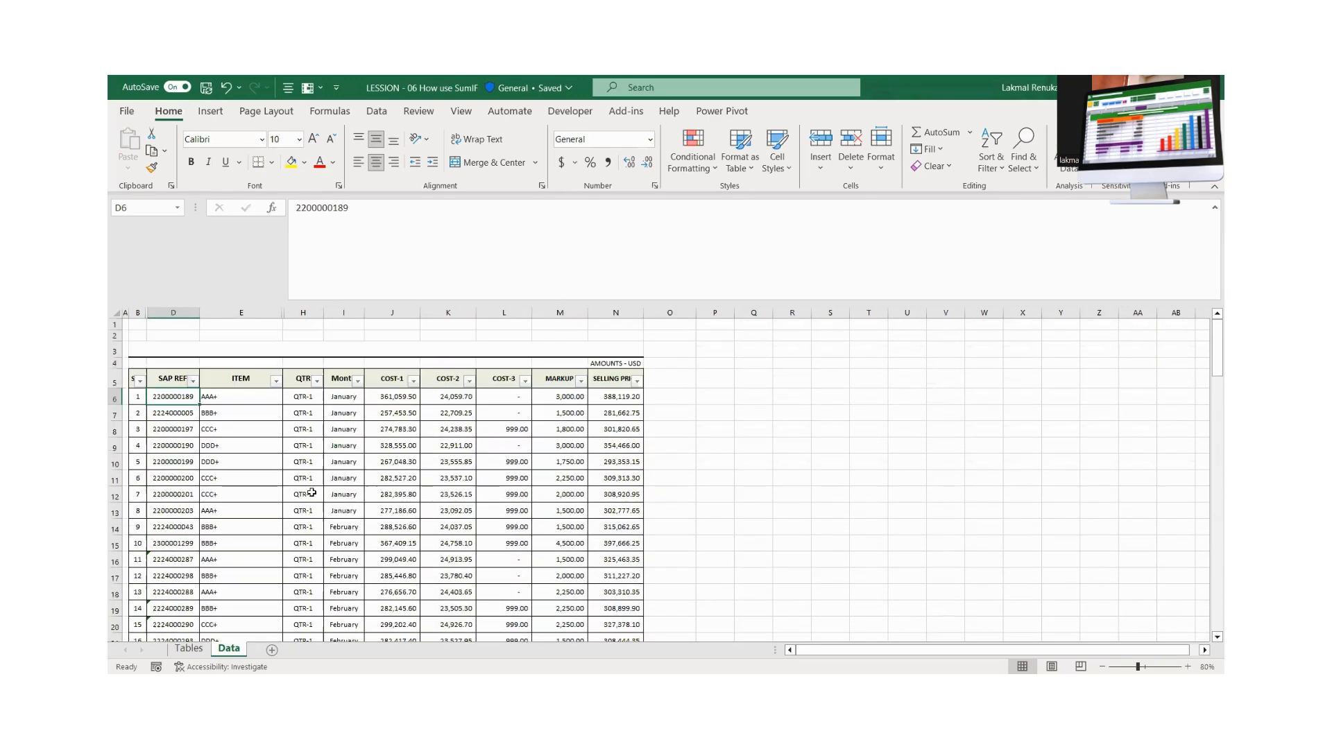
click(354, 399)
drag(355, 400, 558, 494)
click(189, 648)
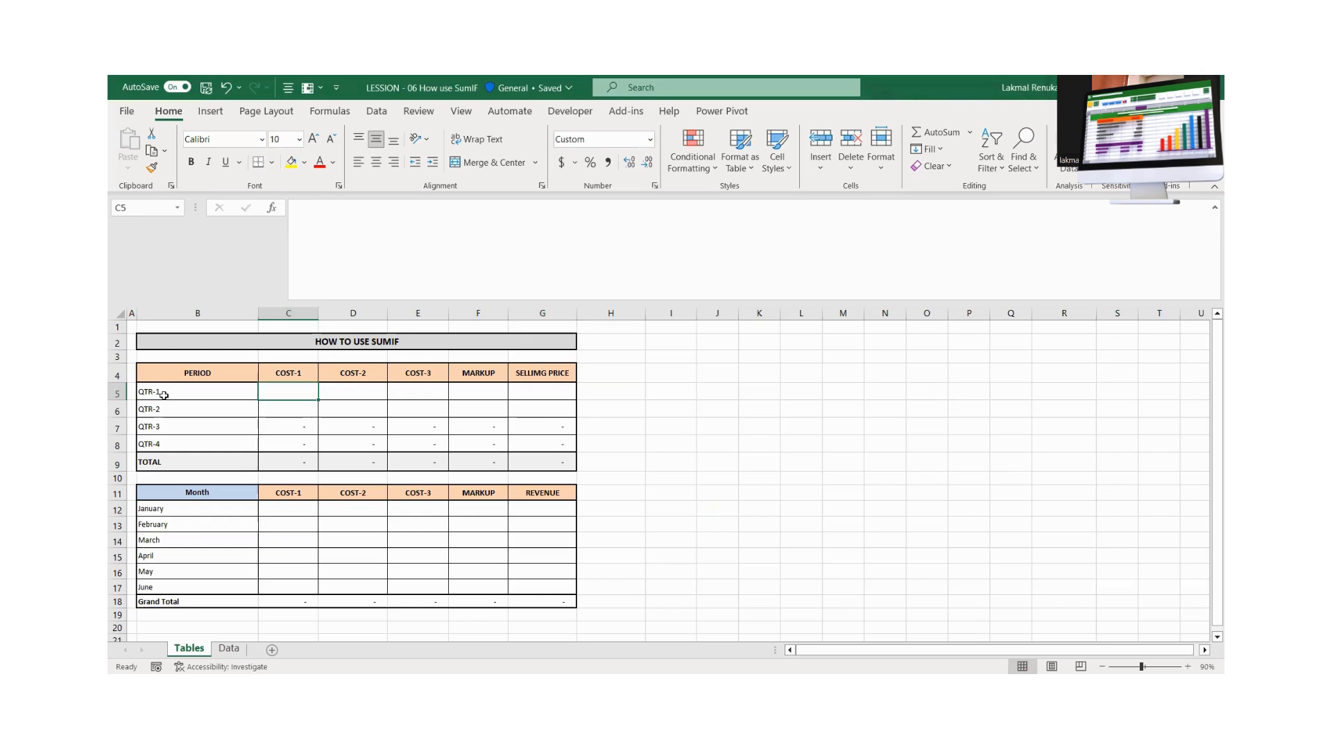
Compare the QTR-1 and QTR-2 rows of the quarterly table with the remaining records down to the totals on the Data sheet
click(163, 394)
click(288, 393)
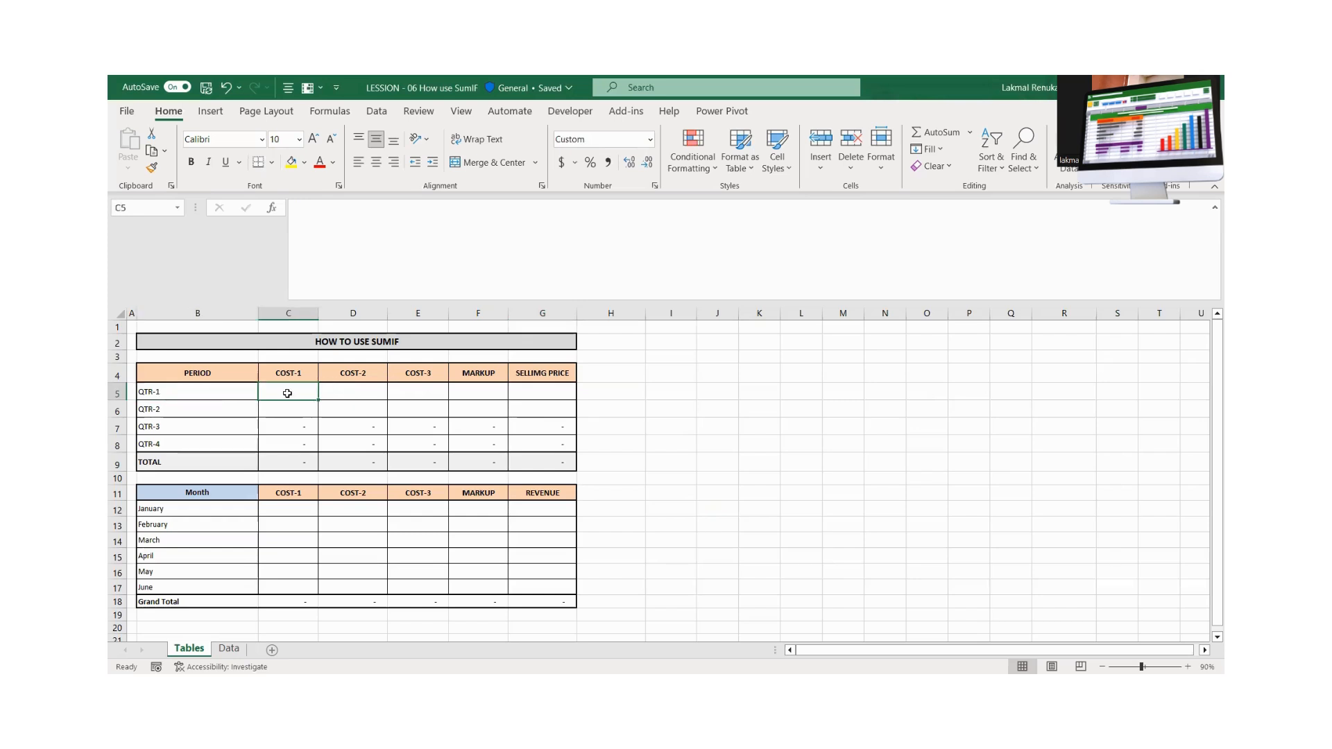
click(163, 415)
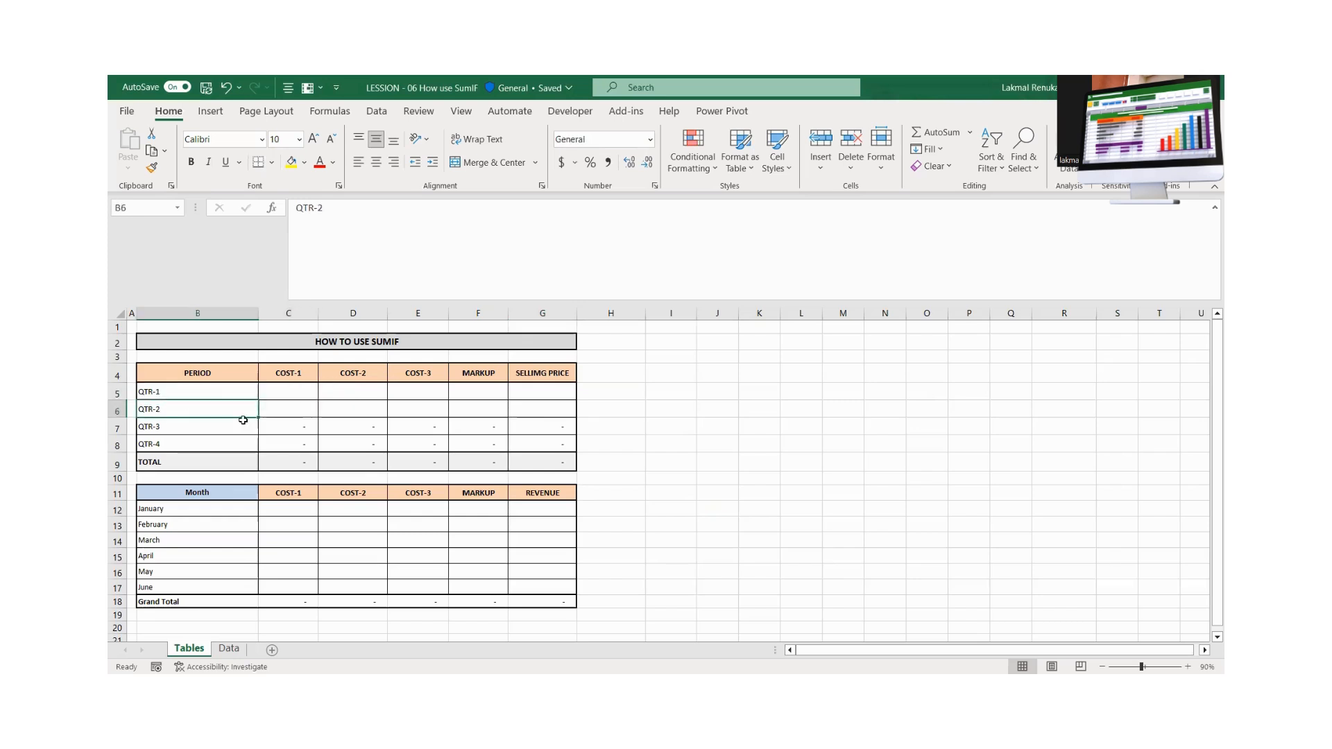
click(229, 648)
scroll(462, 546, down, 18)
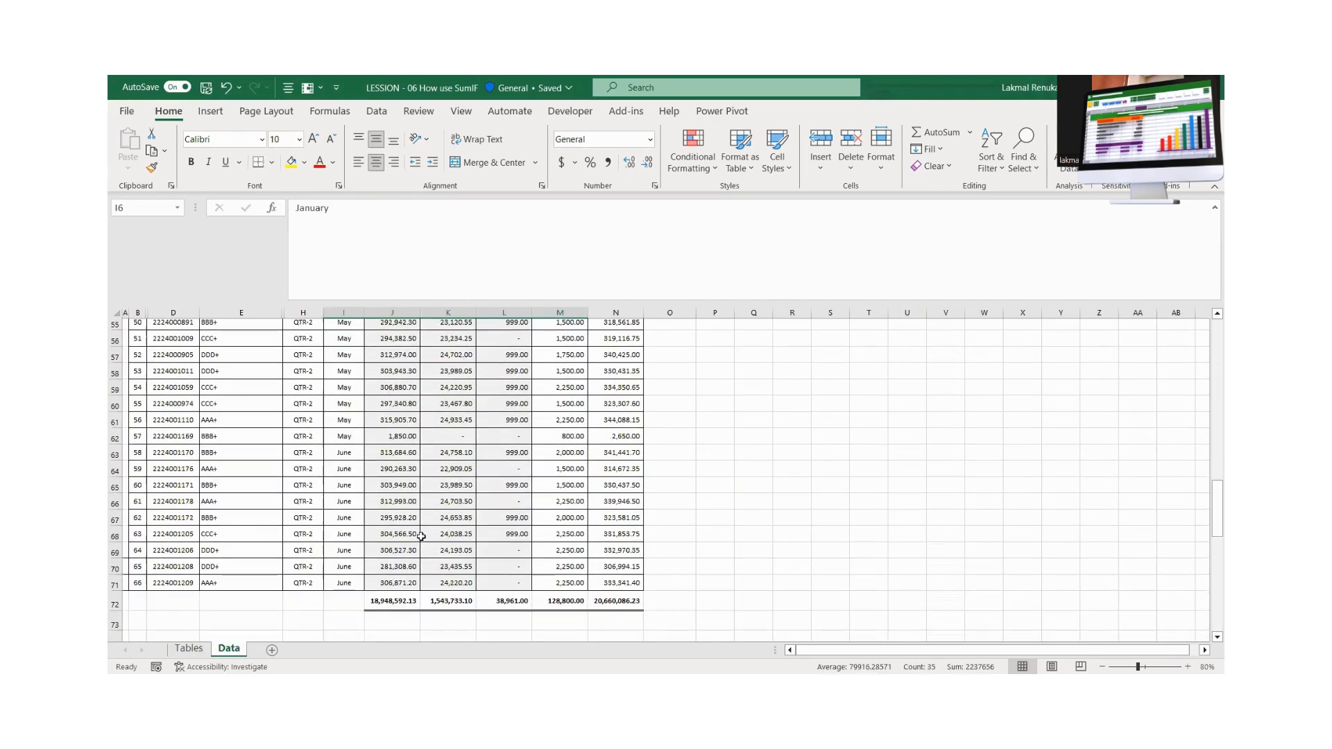
scroll(421, 536, up, 5)
click(188, 648)
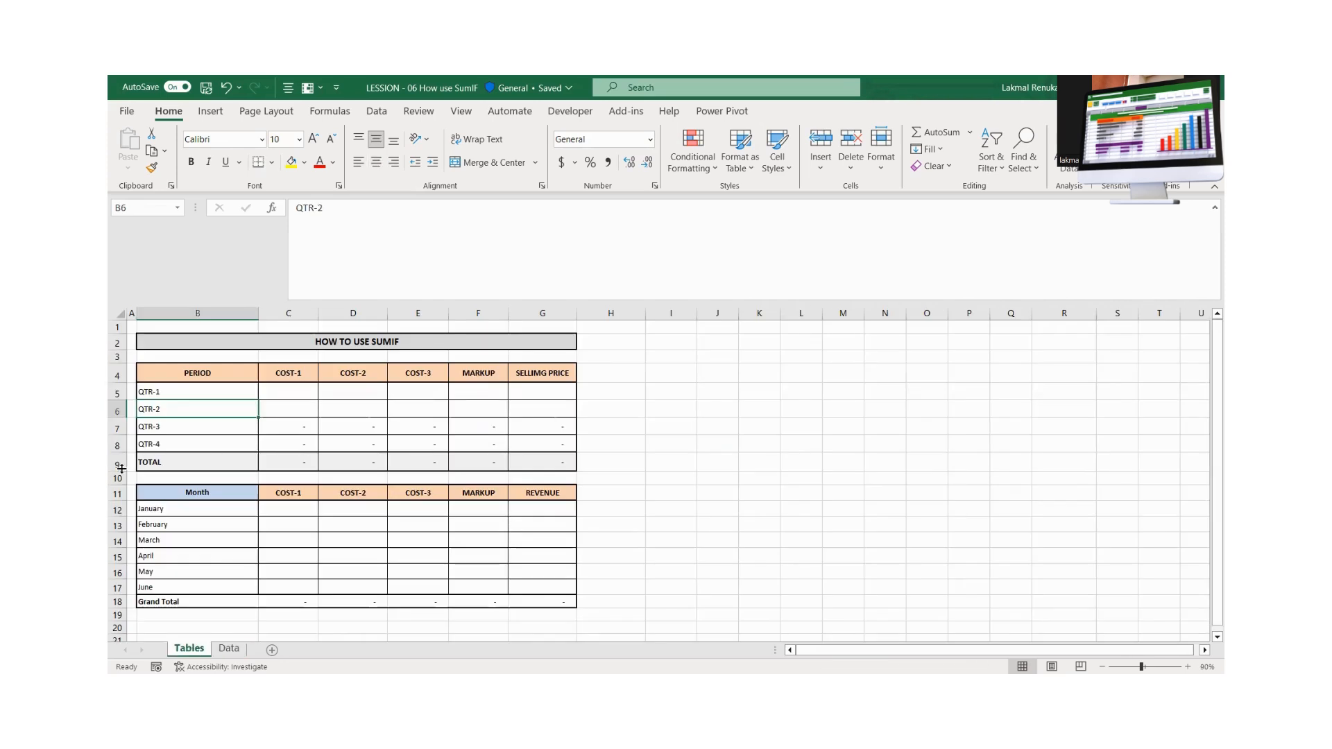
Start a SUMIF formula in cell C5 for QTR-1 COST-1, using the absolute range Data!$H$5:$H$71
click(293, 393)
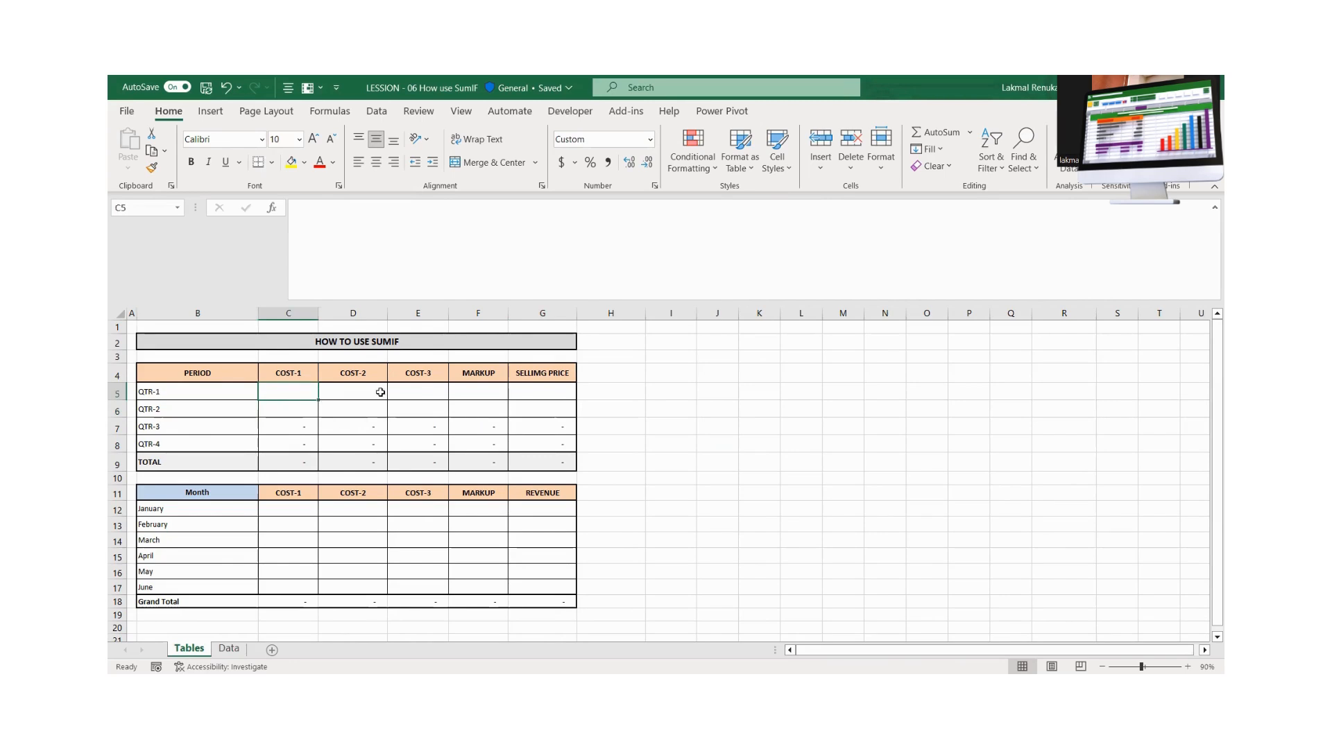
text(=)
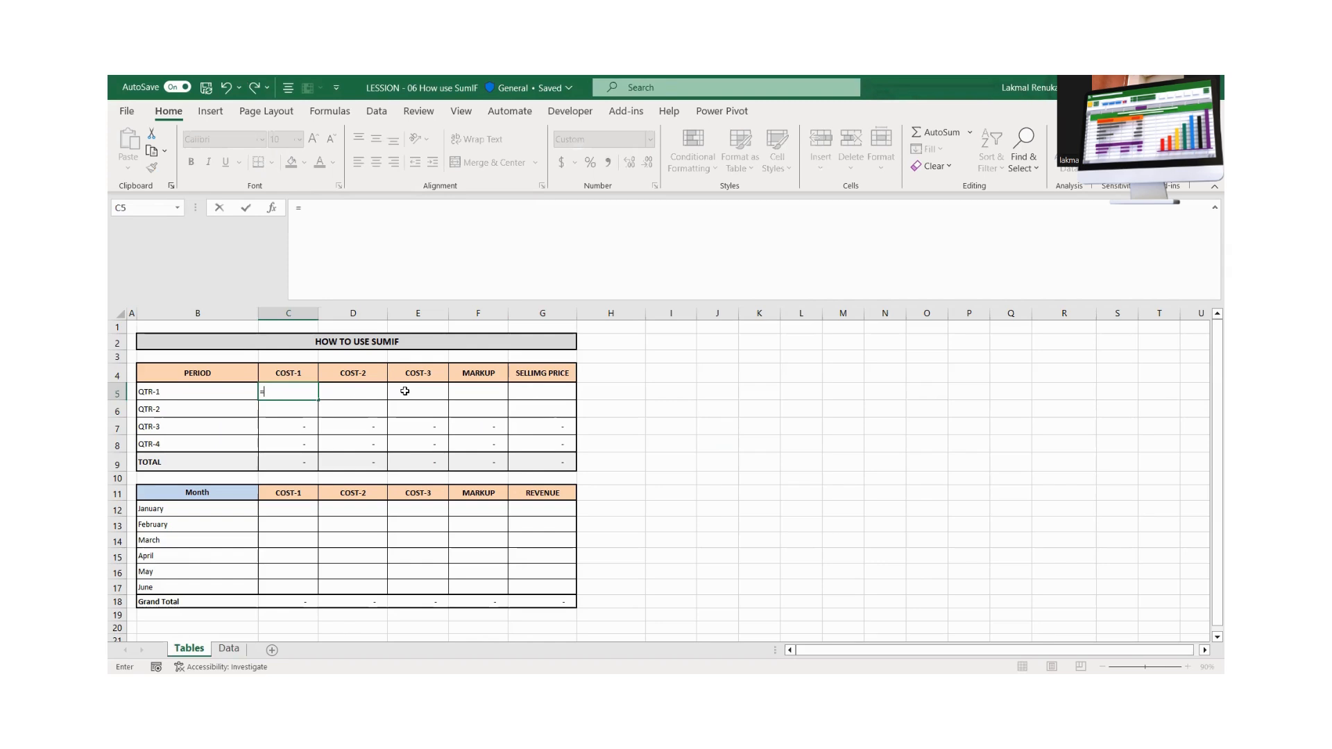
text(SUMIF()
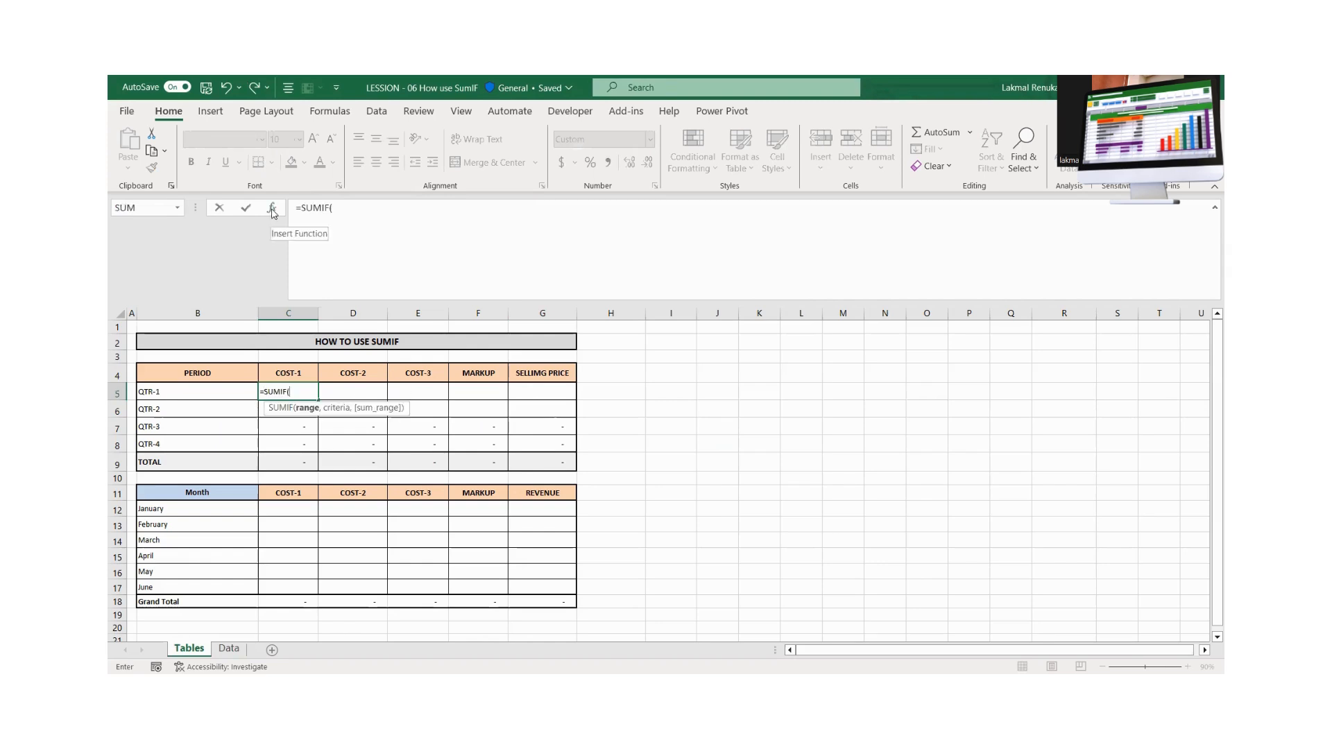
click(272, 208)
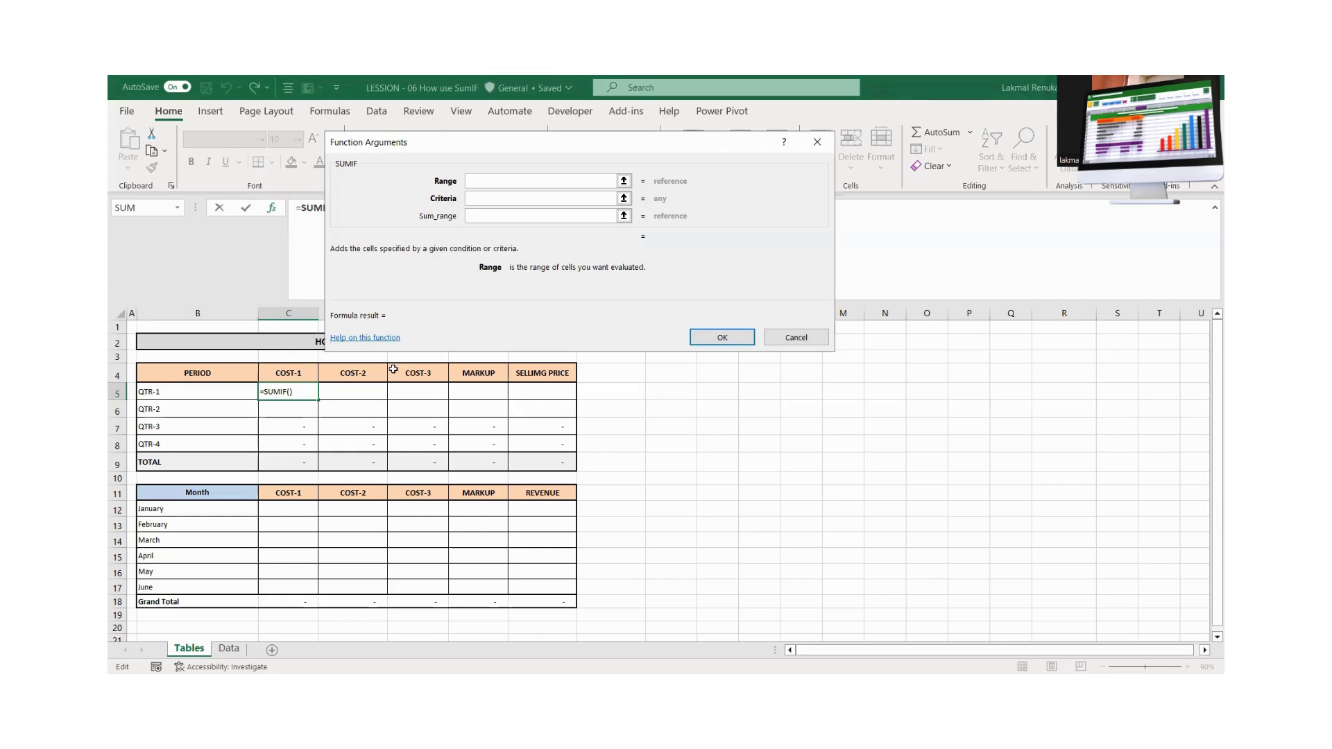
click(223, 649)
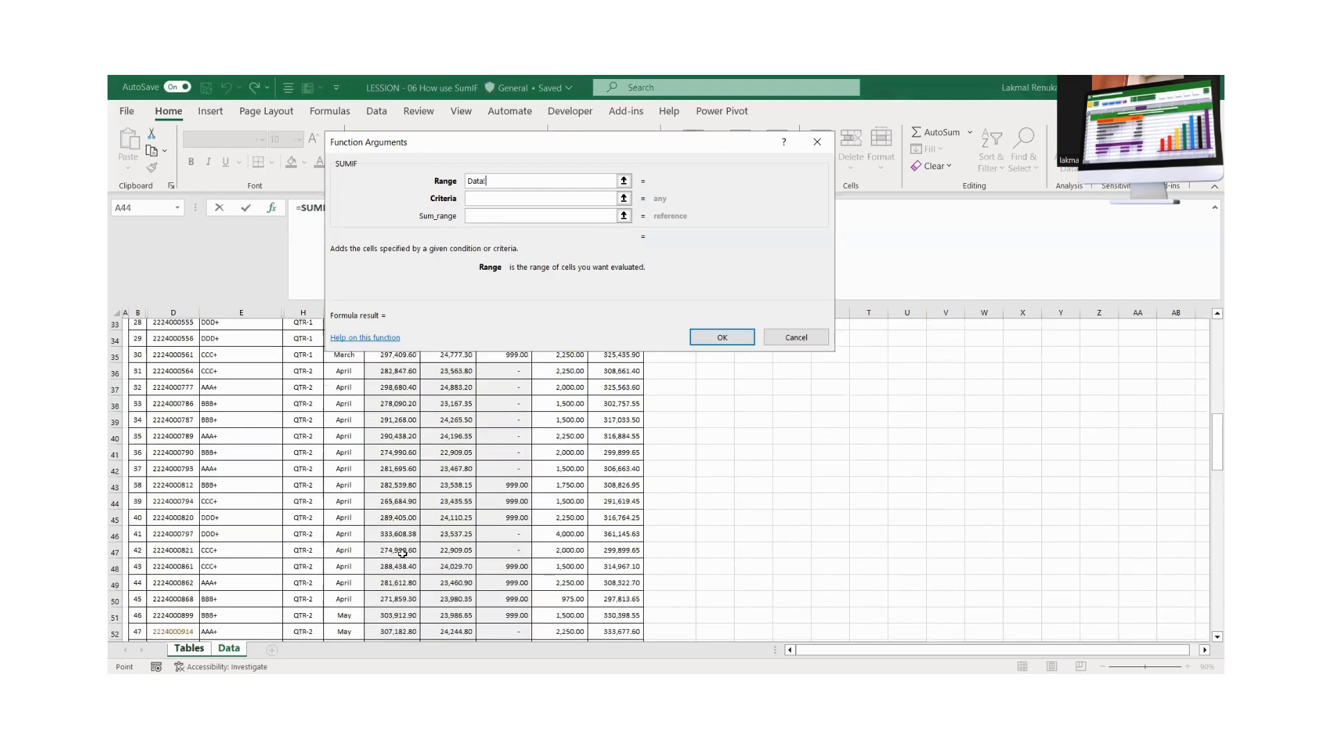
scroll(402, 553, up, 3)
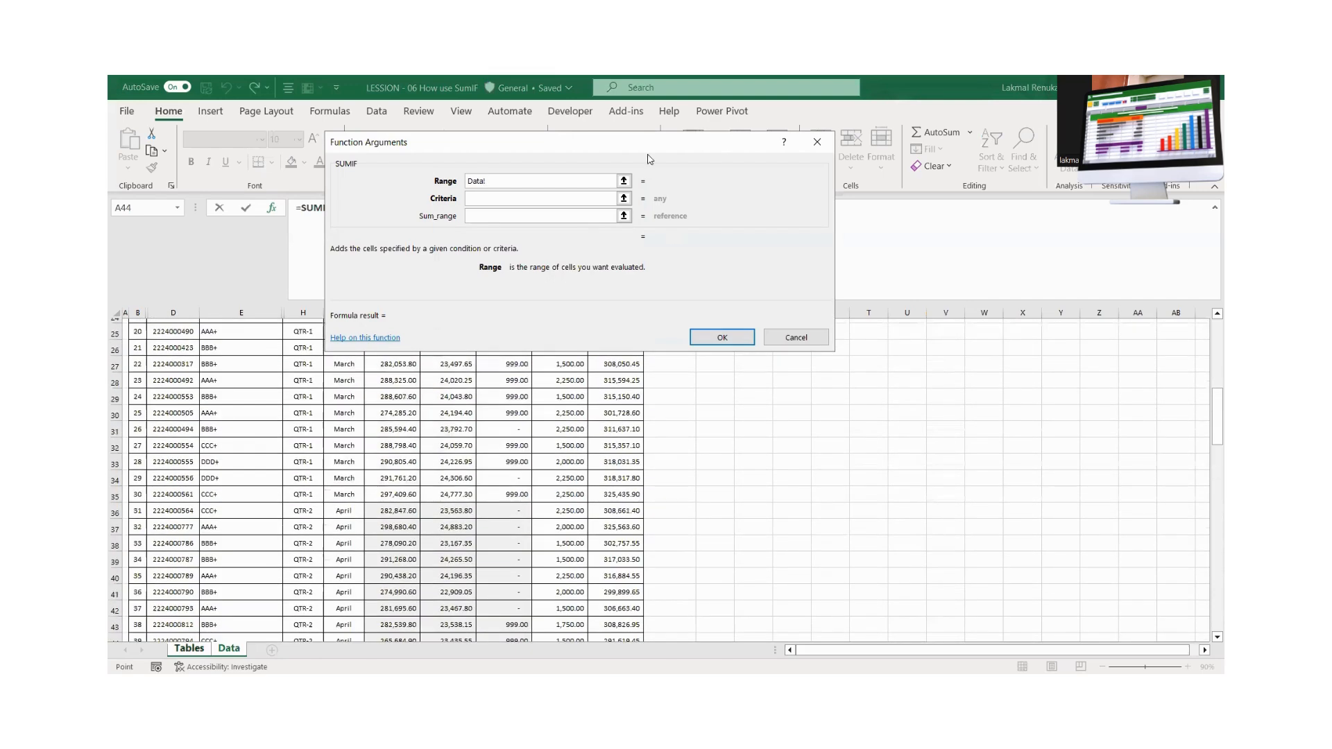
drag(648, 158, 877, 220)
scroll(326, 409, up, 8)
click(307, 388)
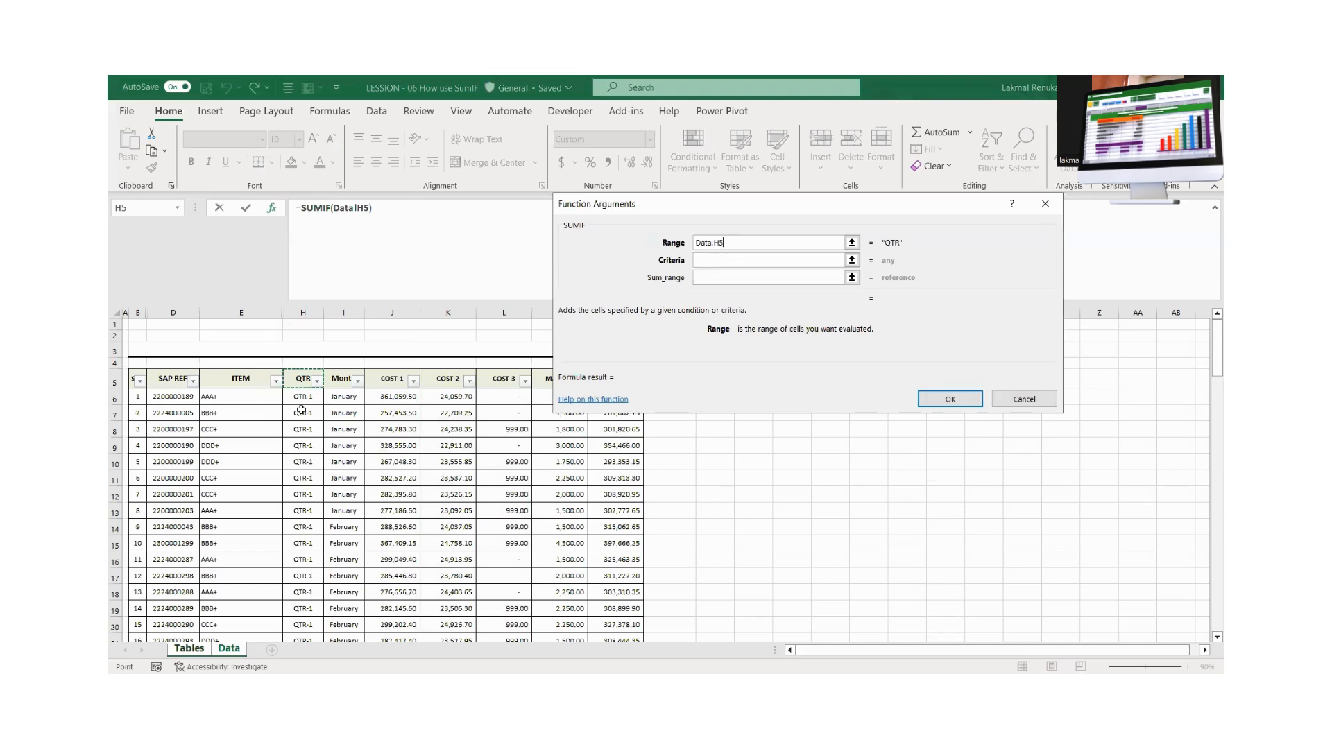
key(ctrl+shift+Down)
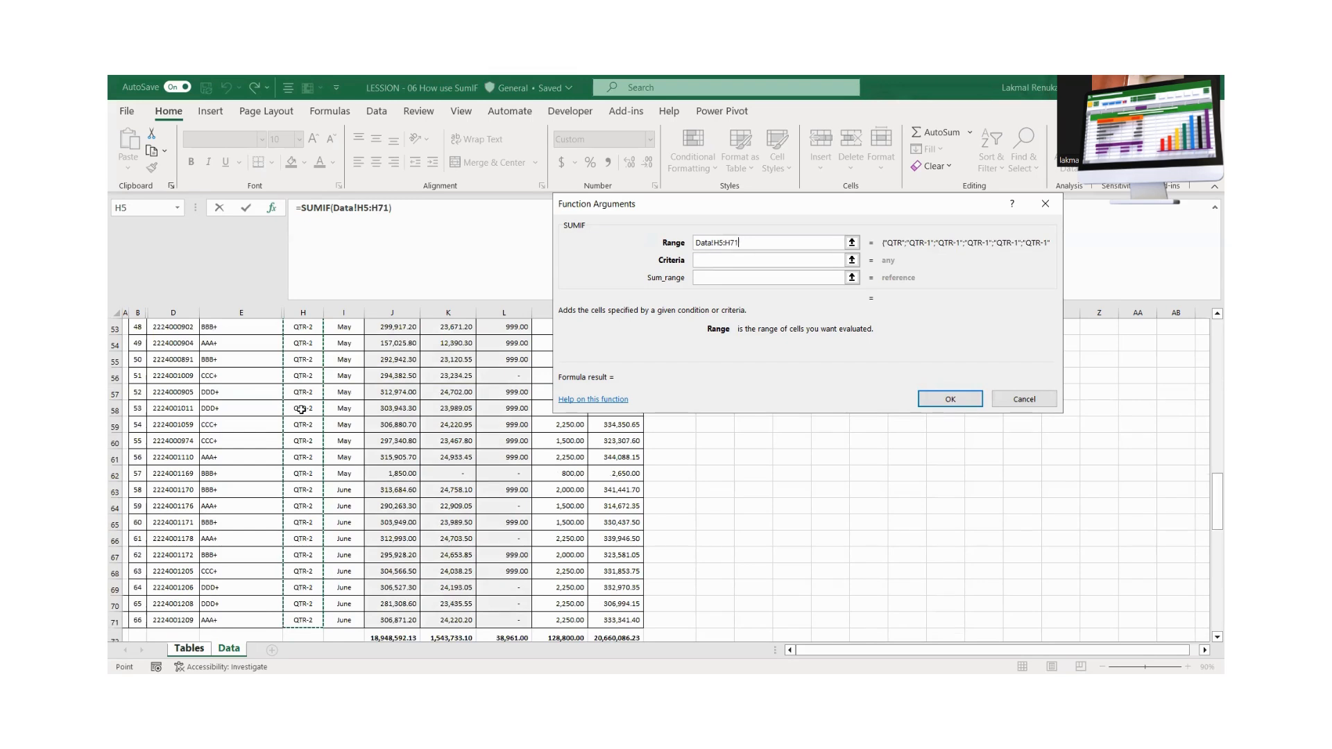
key(F4)
Complete the SUMIF in C5 with B5 as the criteria and Data!$J$5:$J$71 as the absolute sum range
click(704, 260)
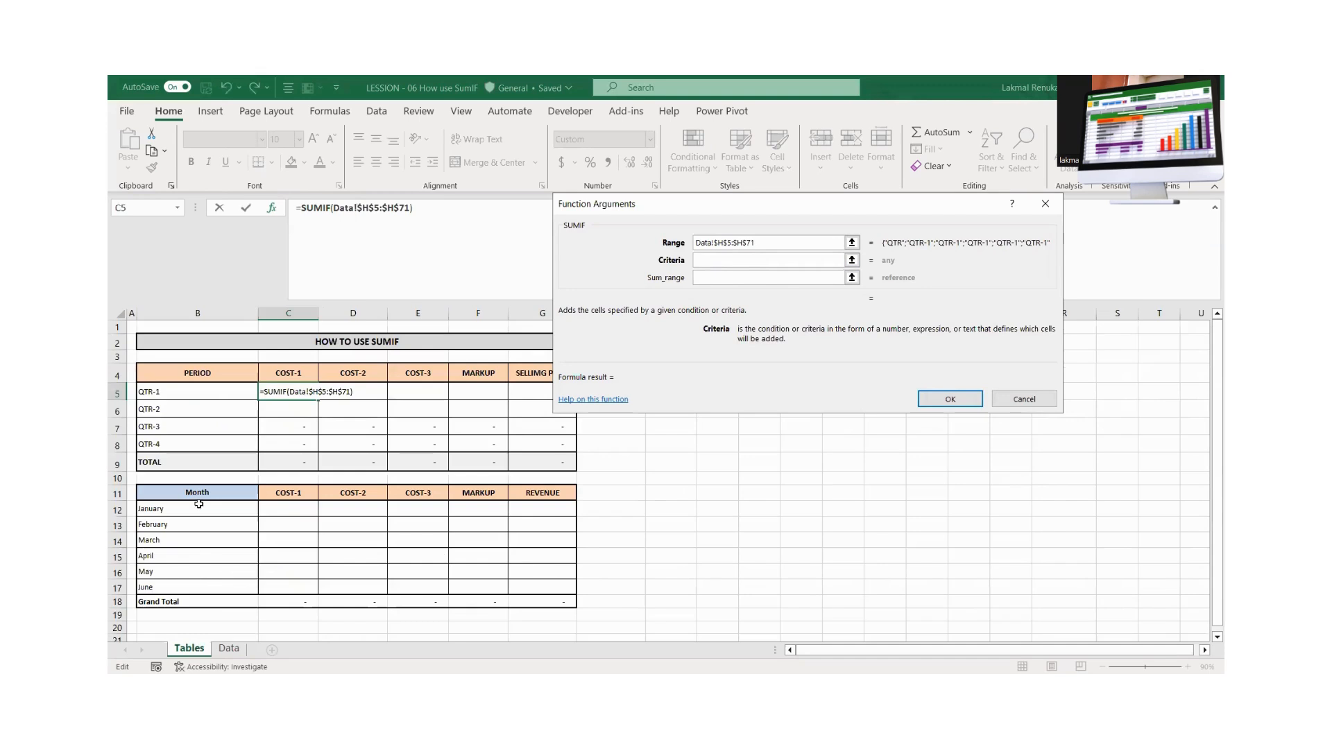
click(178, 393)
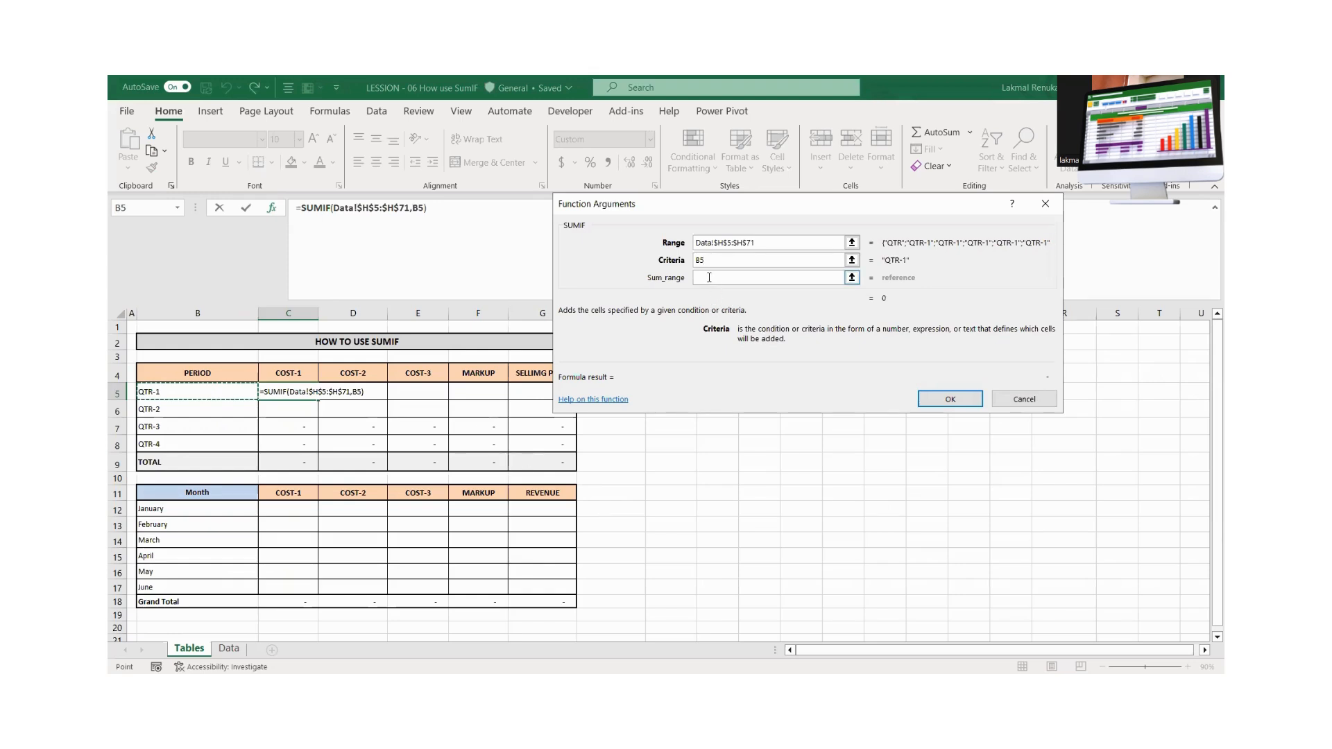
click(709, 278)
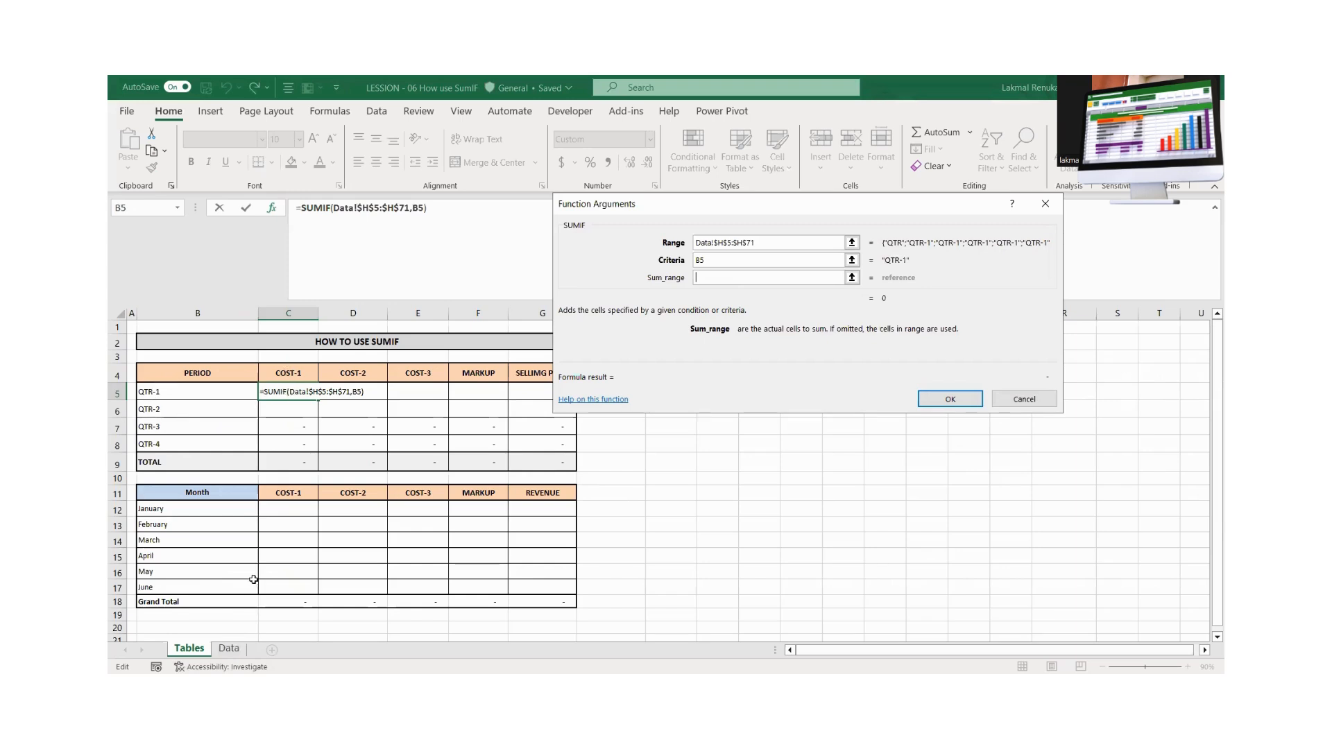
click(230, 650)
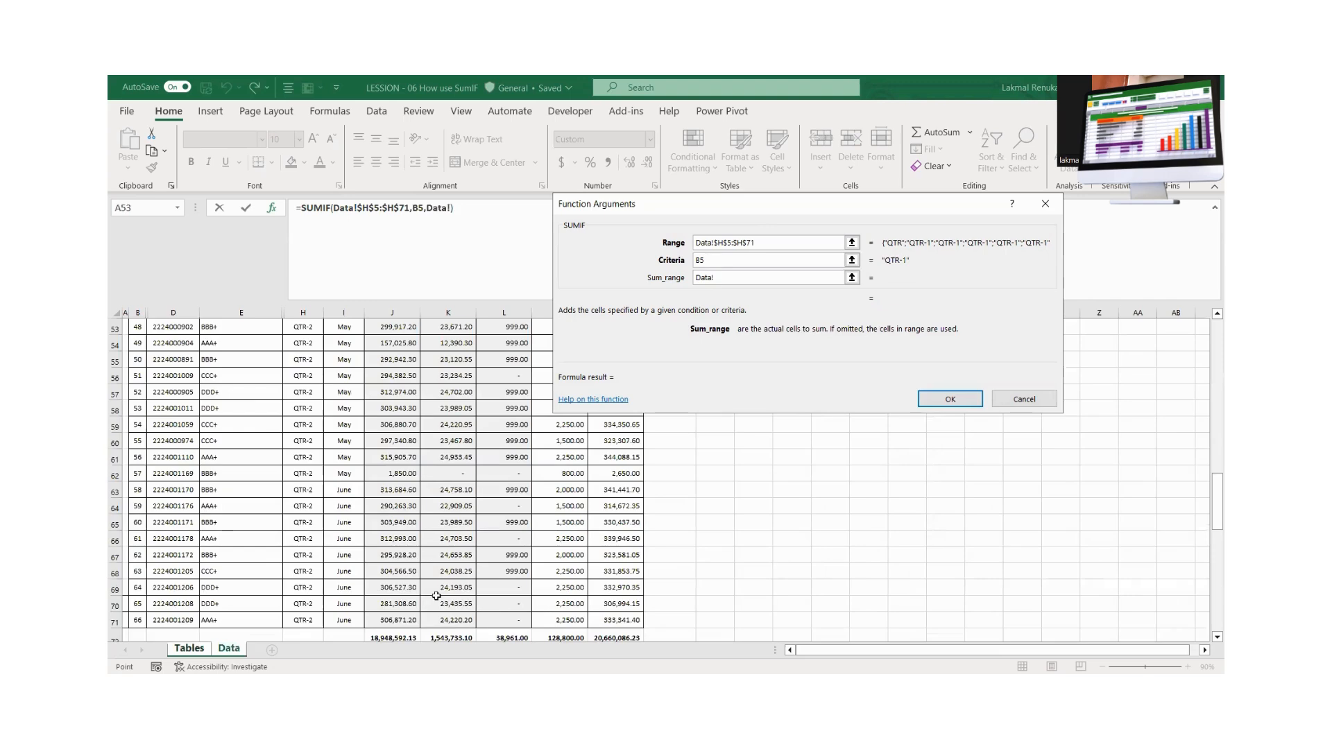
scroll(436, 595, up, 17)
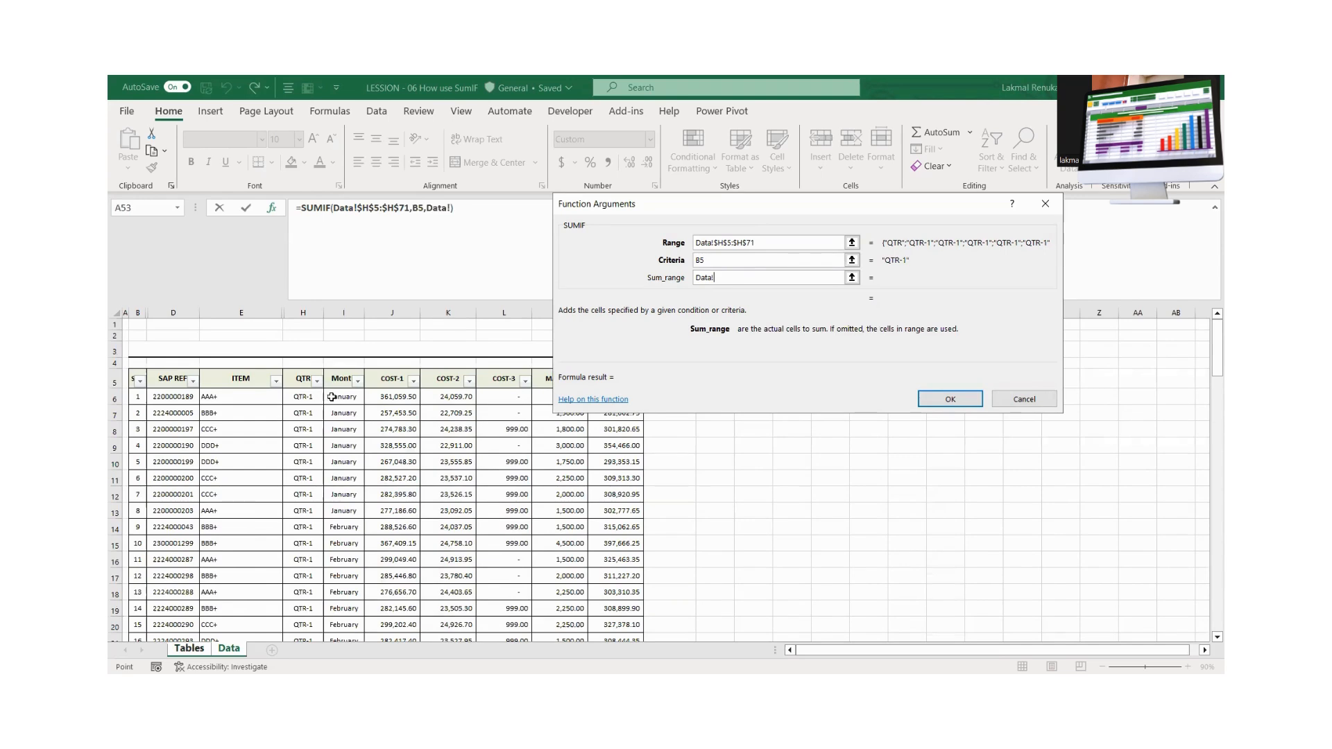
click(392, 382)
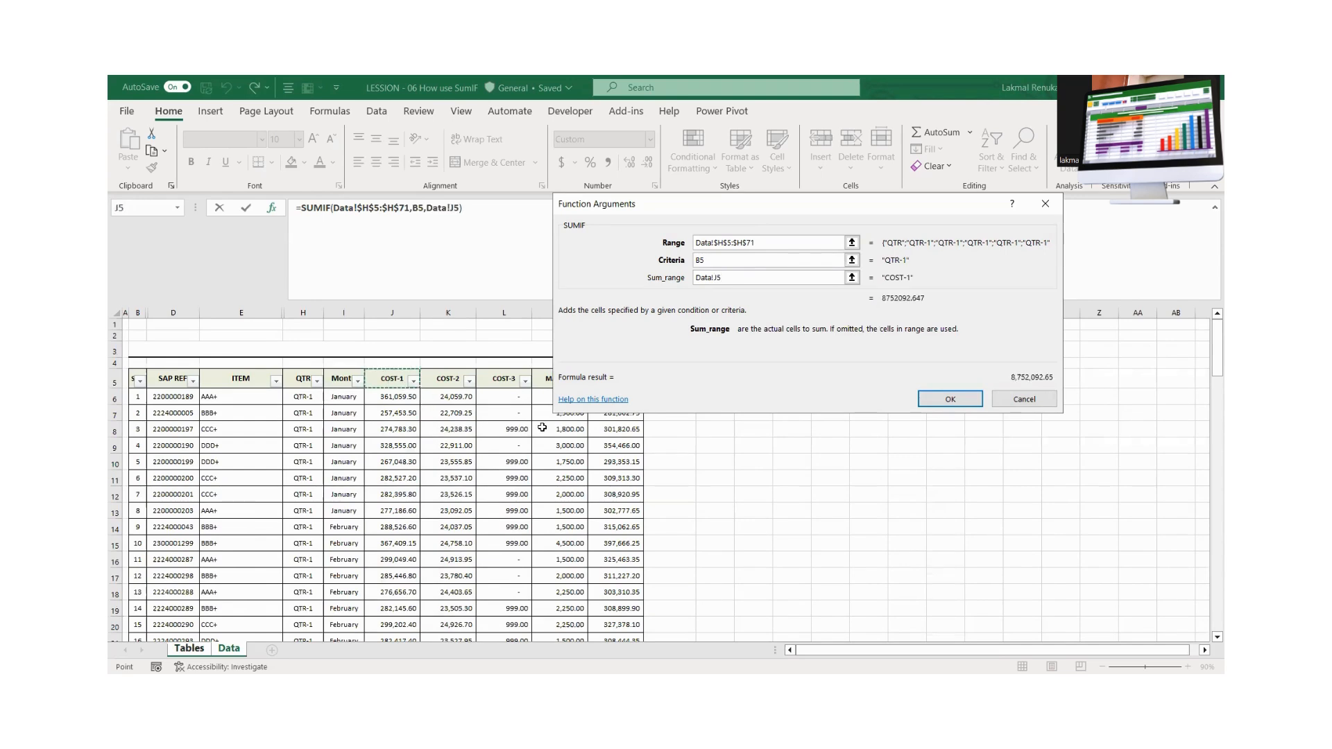
key(ctrl+shift+Down)
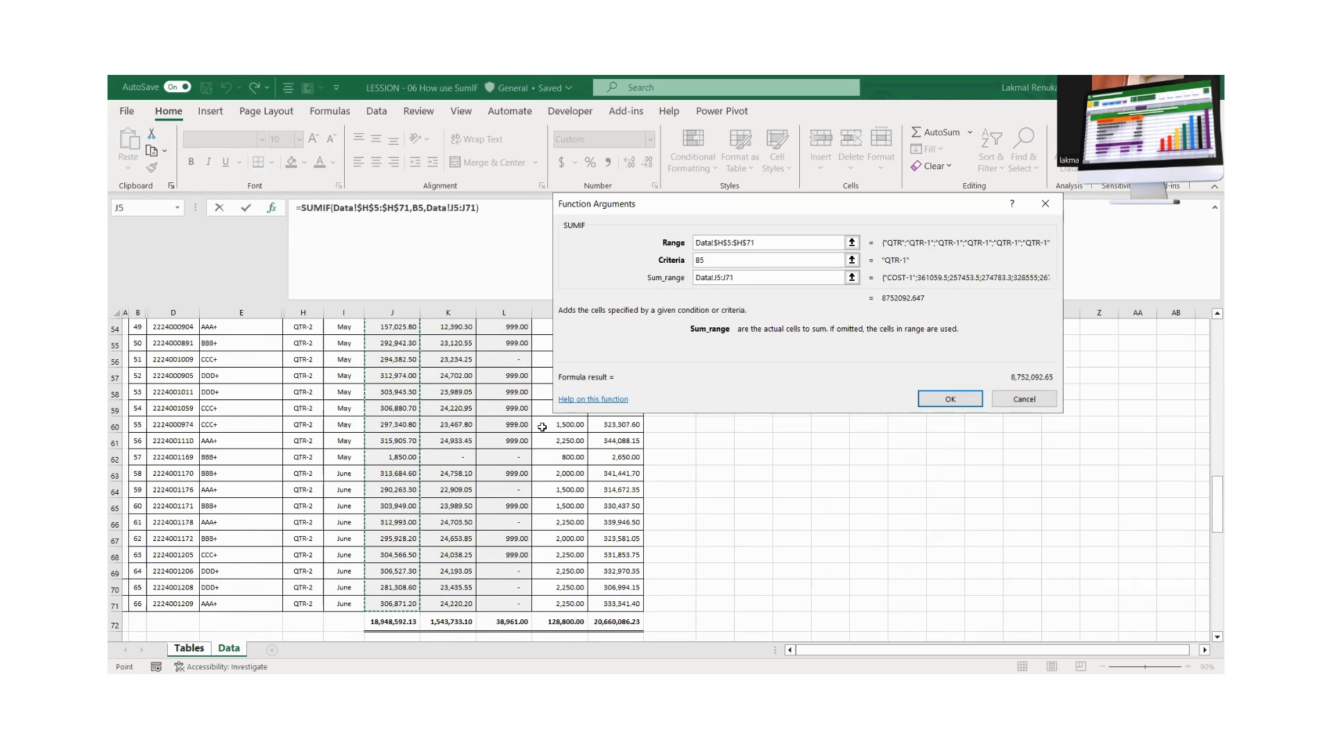
key(F4)
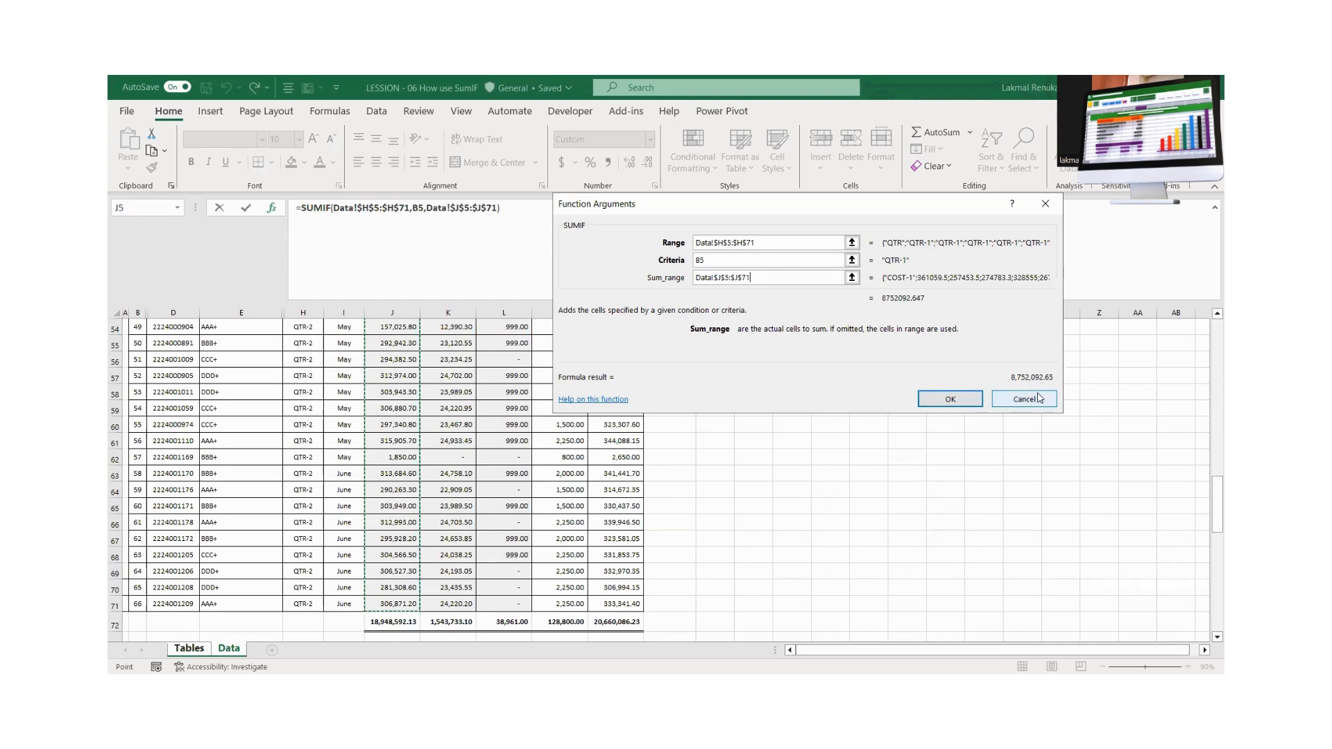
click(956, 403)
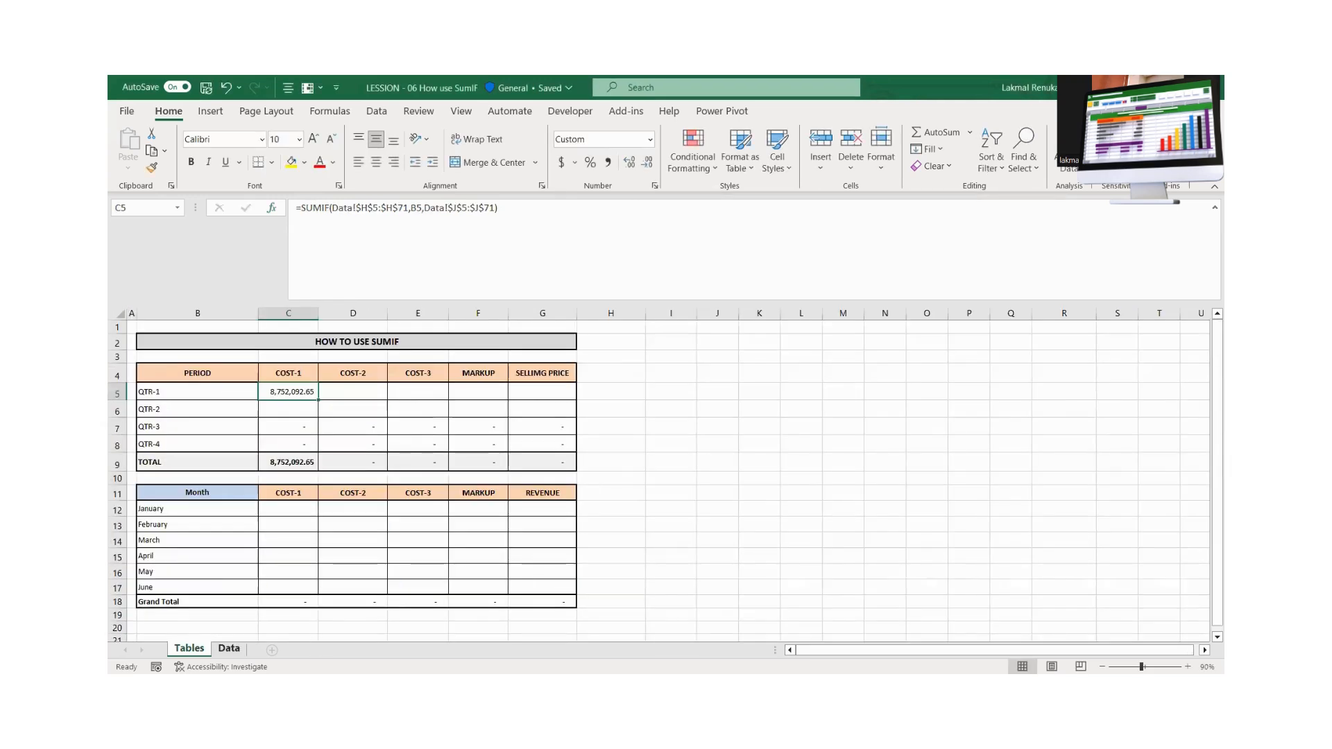
Filter the QTR column on the Data sheet to show only the QTR-1 records
click(228, 649)
scroll(510, 535, up, 13)
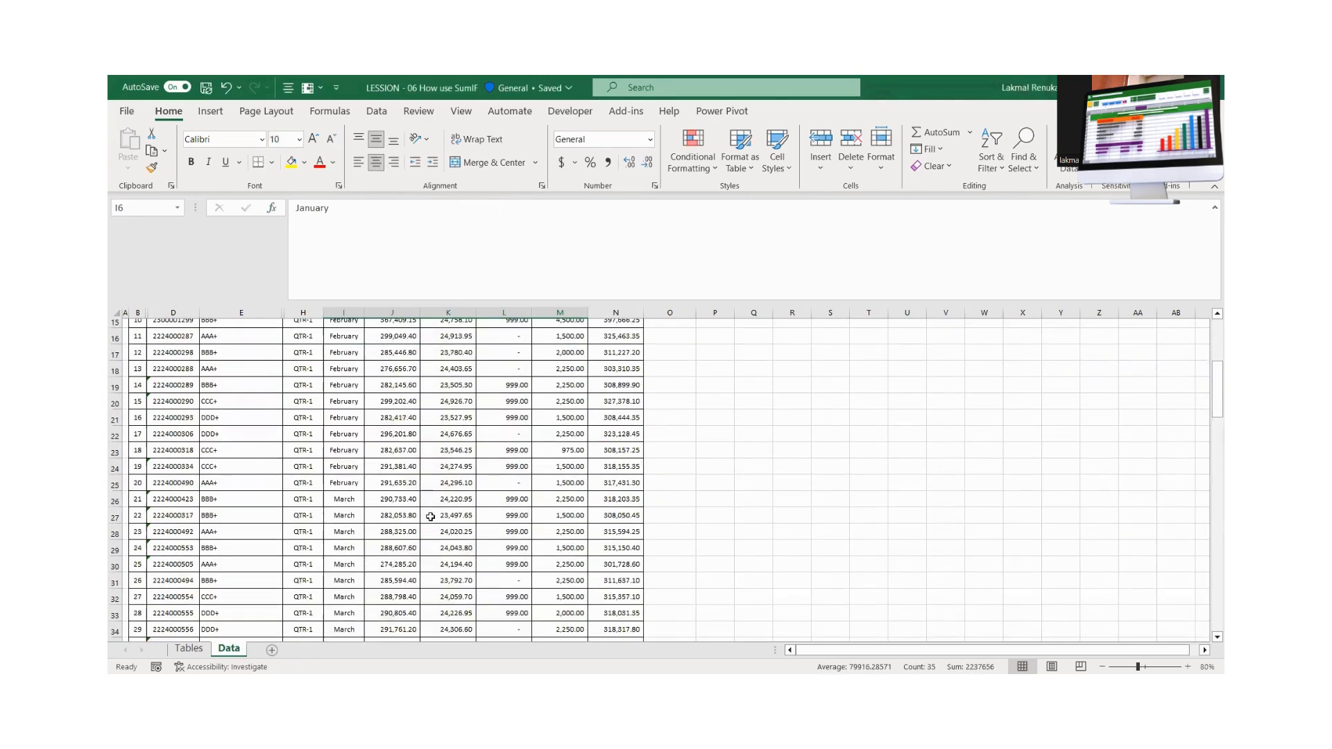
scroll(439, 511, up, 5)
click(414, 462)
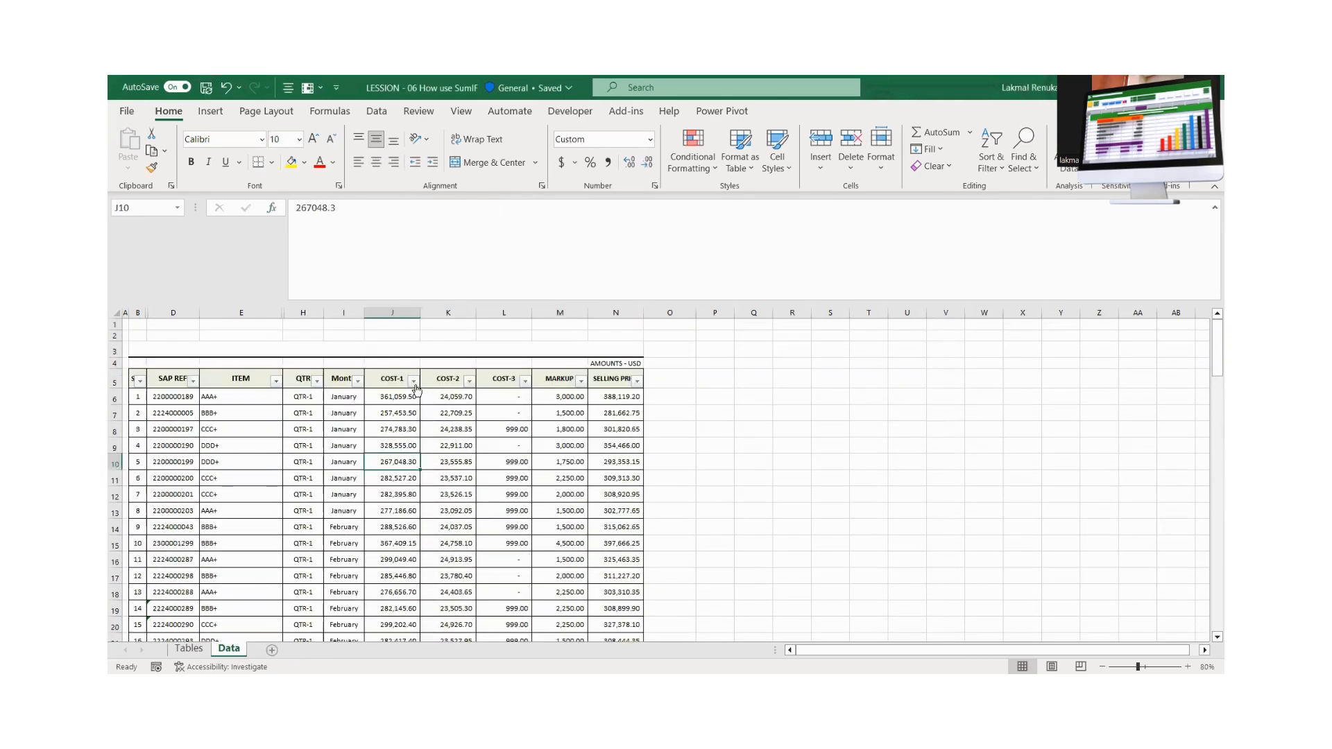
click(414, 382)
key(Escape)
click(316, 381)
click(156, 520)
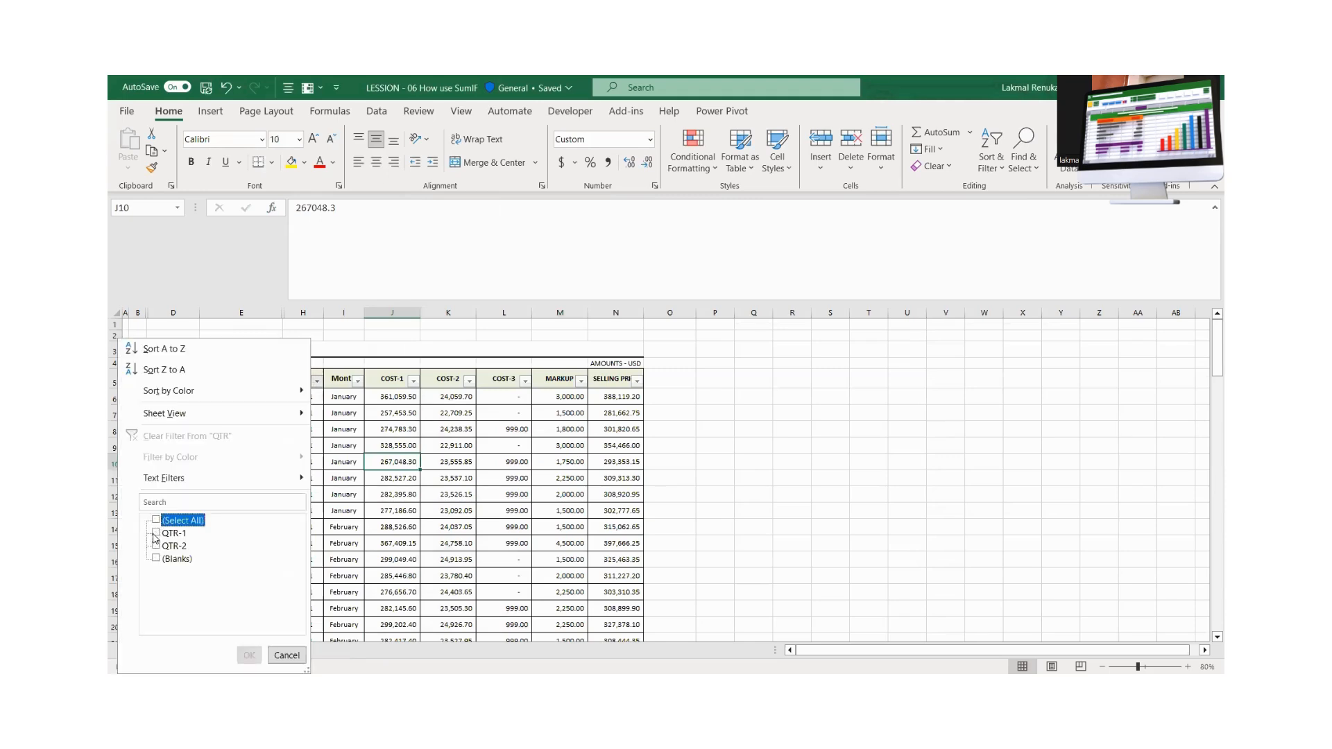
click(157, 533)
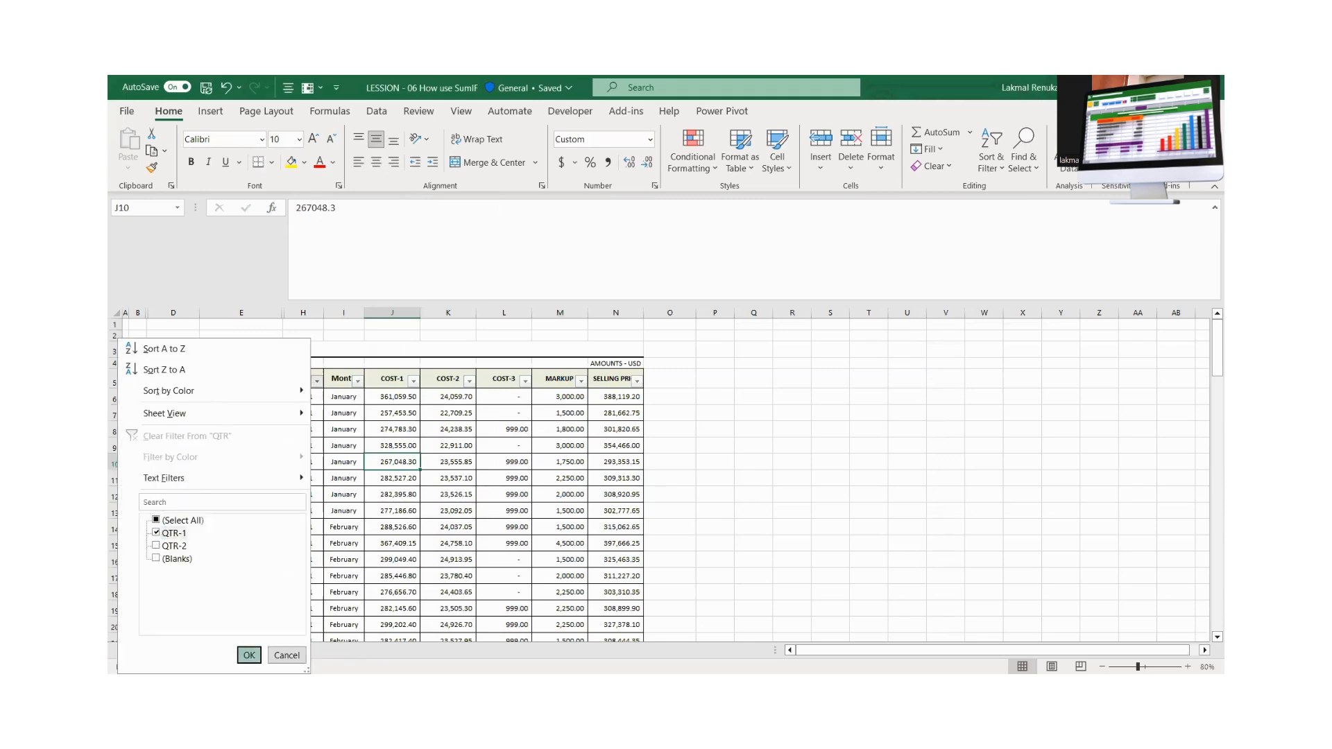
click(249, 655)
scroll(491, 531, down, 3)
scroll(444, 451, up, 2)
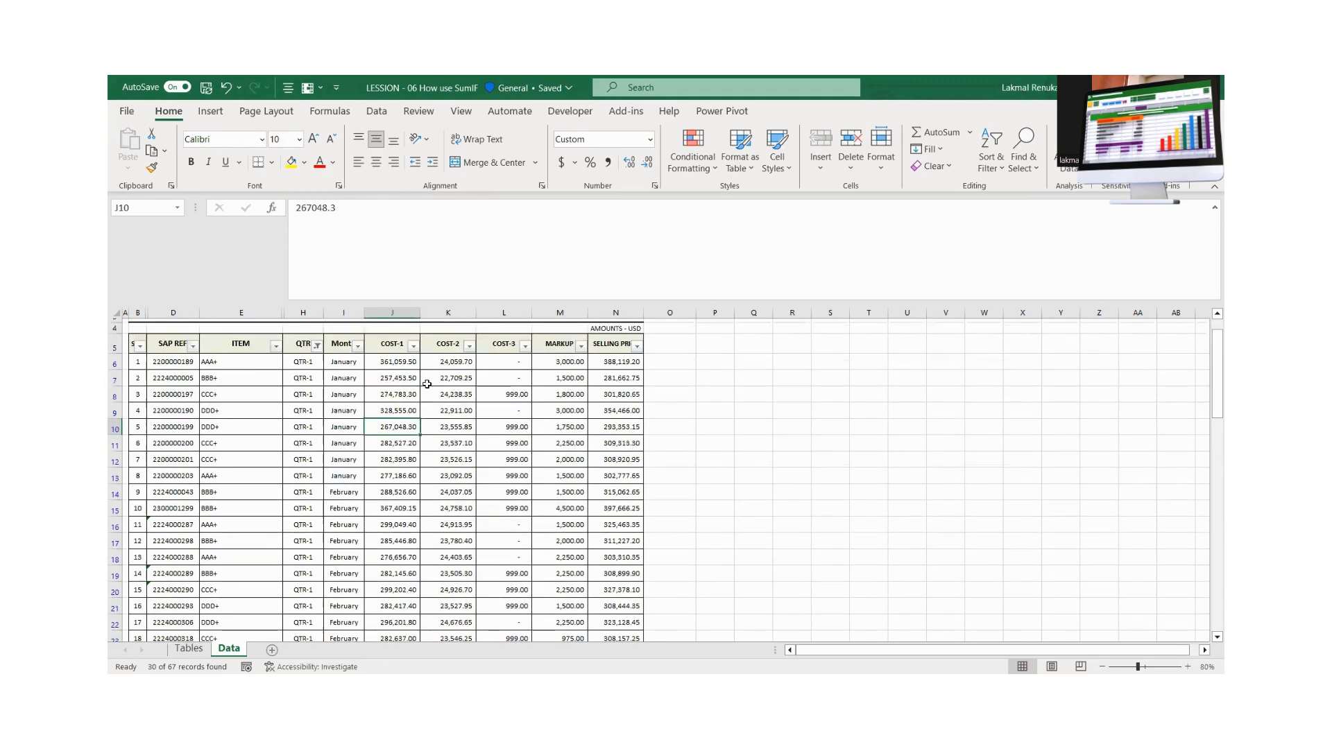
Check the sum of the filtered COST-1 values from J6 down and reopen the QTR filter choices
click(412, 365)
key(ctrl+shift+Down)
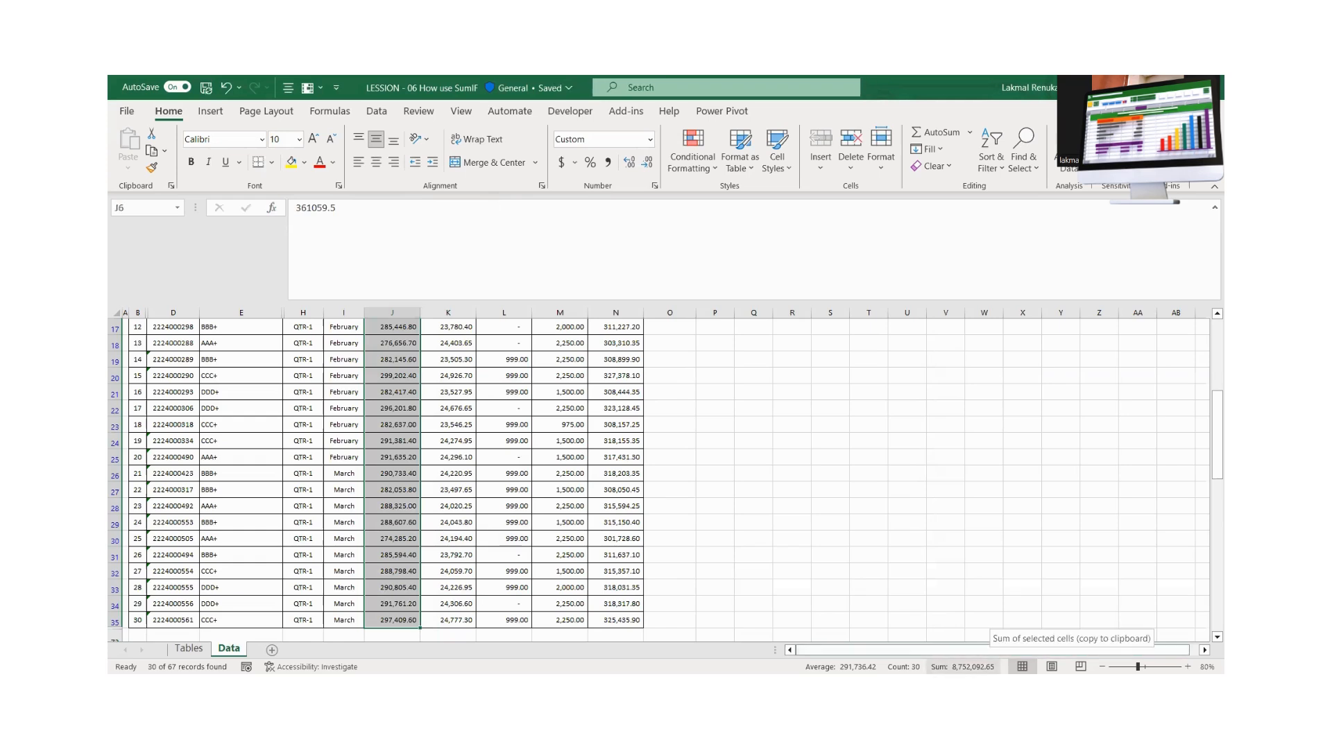
scroll(421, 425, up, 6)
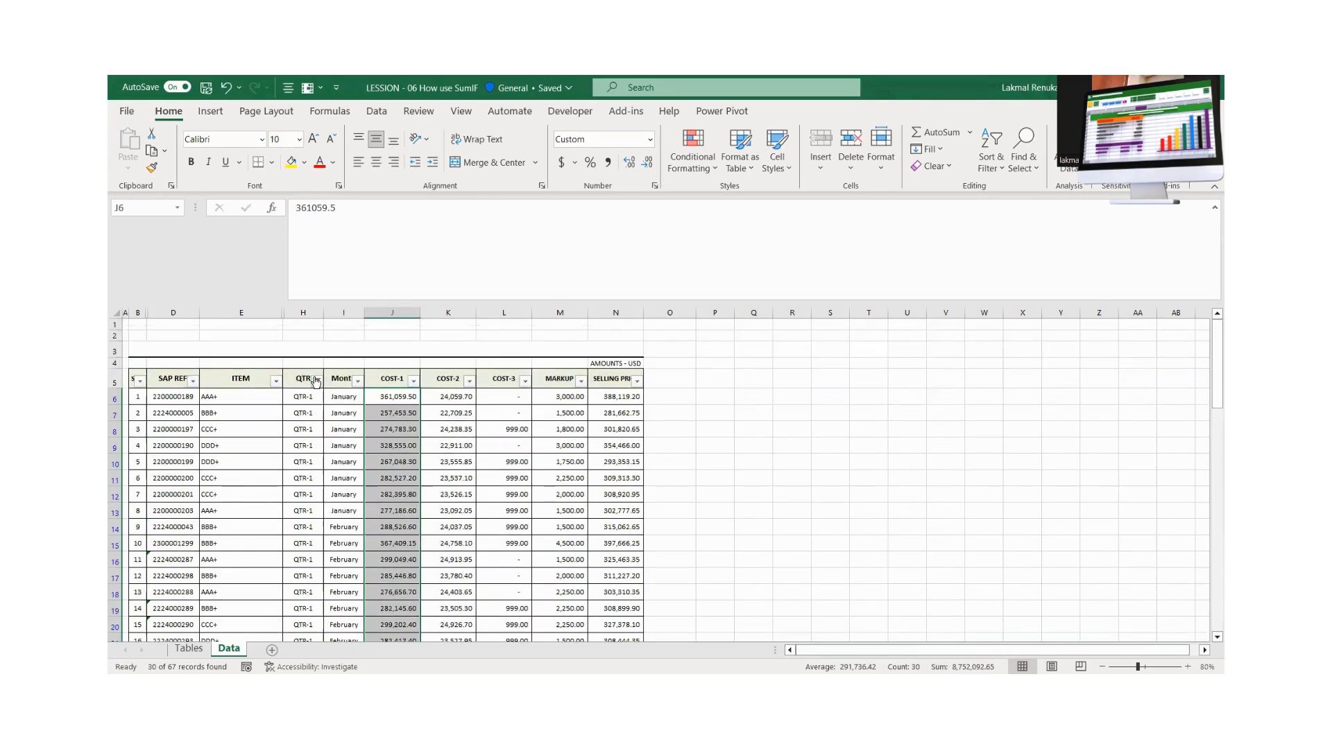
click(316, 381)
click(156, 558)
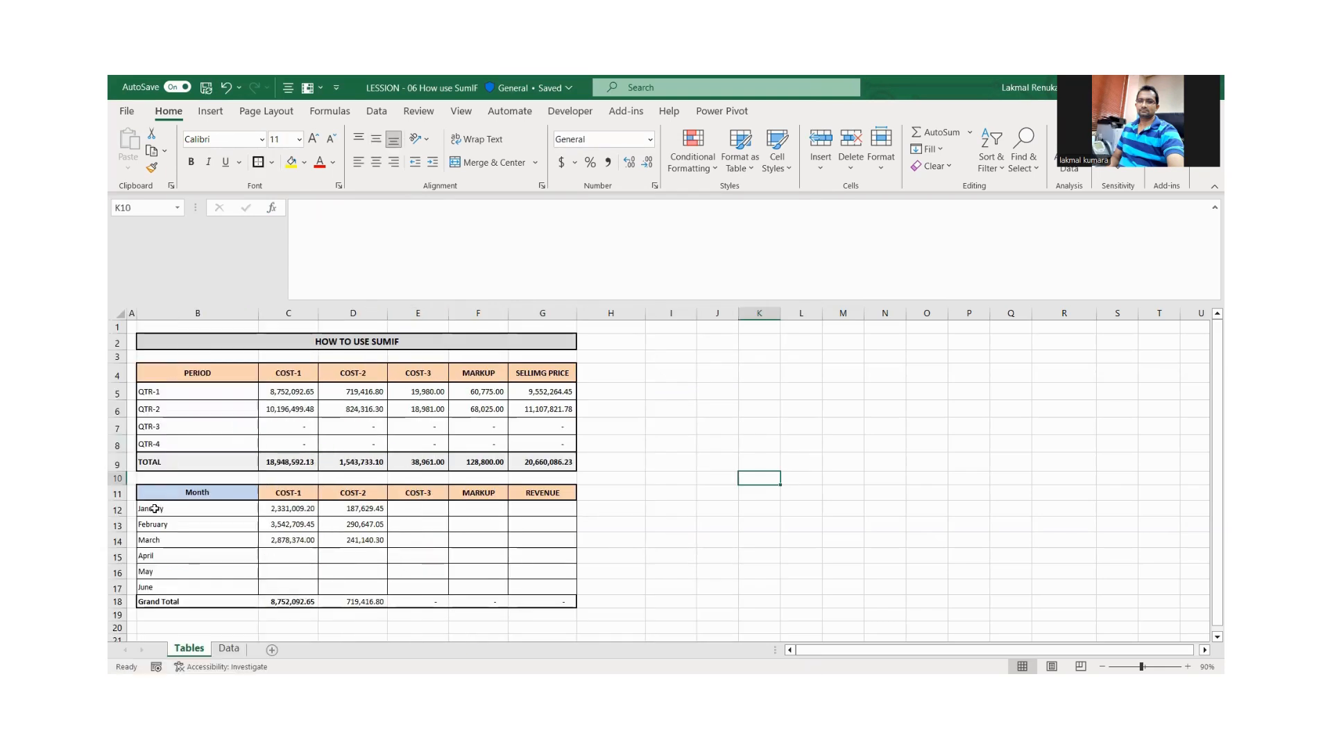
Examine the monthly table B12:G17 on the Tables sheet and the existing SUMIF formulas in C12, D12 and C14
drag(154, 509, 541, 587)
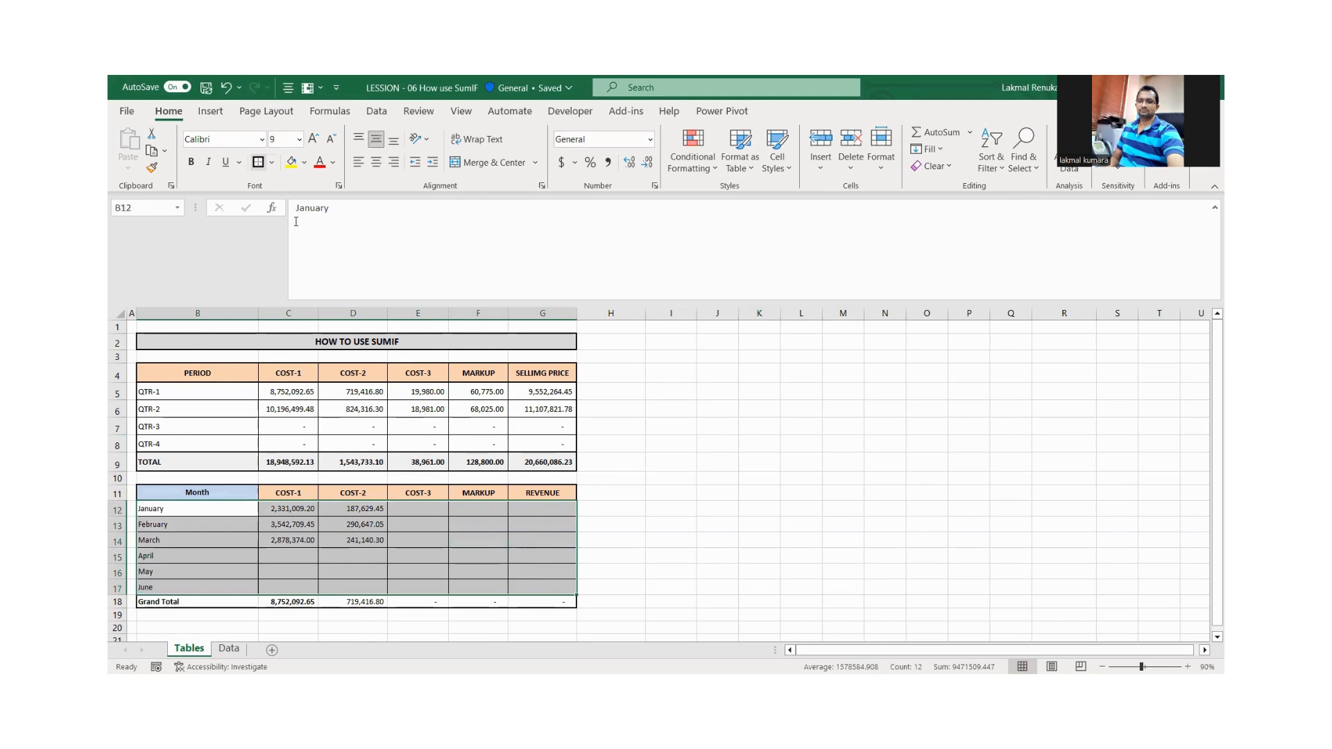
click(716, 523)
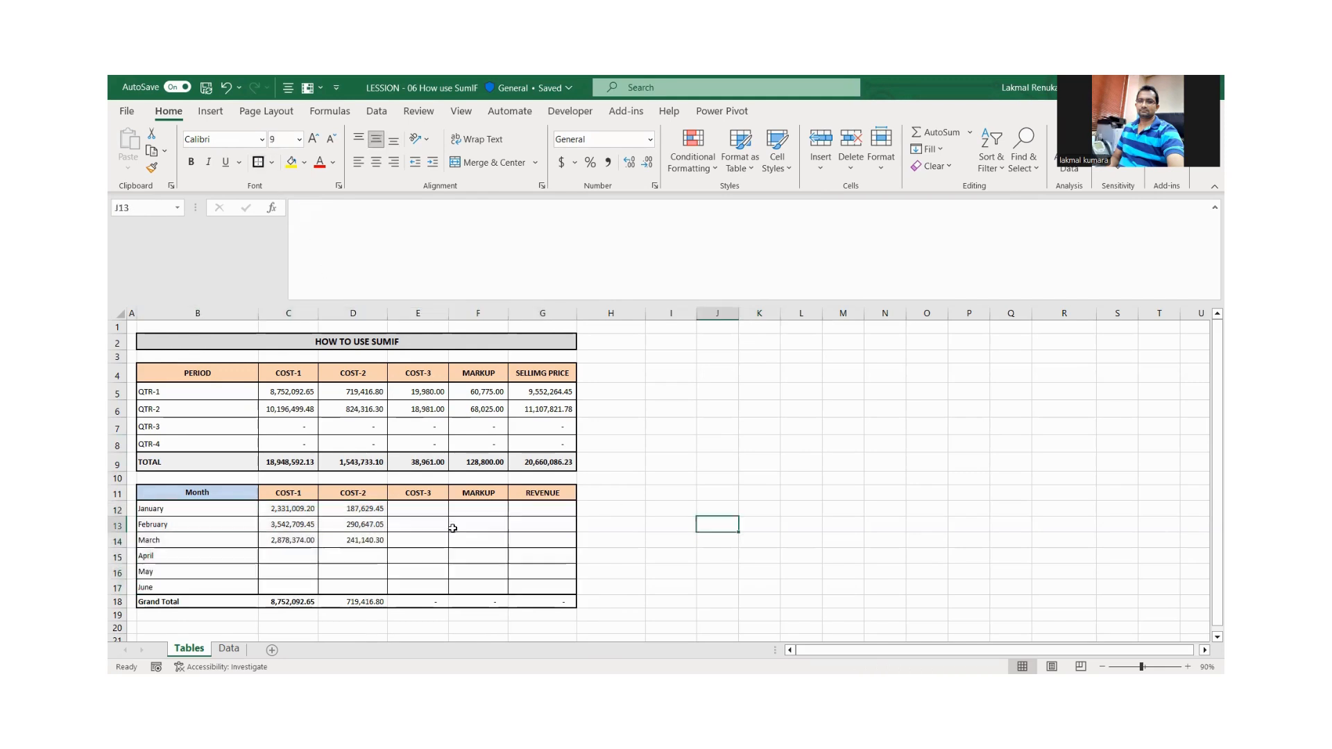
click(283, 510)
click(347, 506)
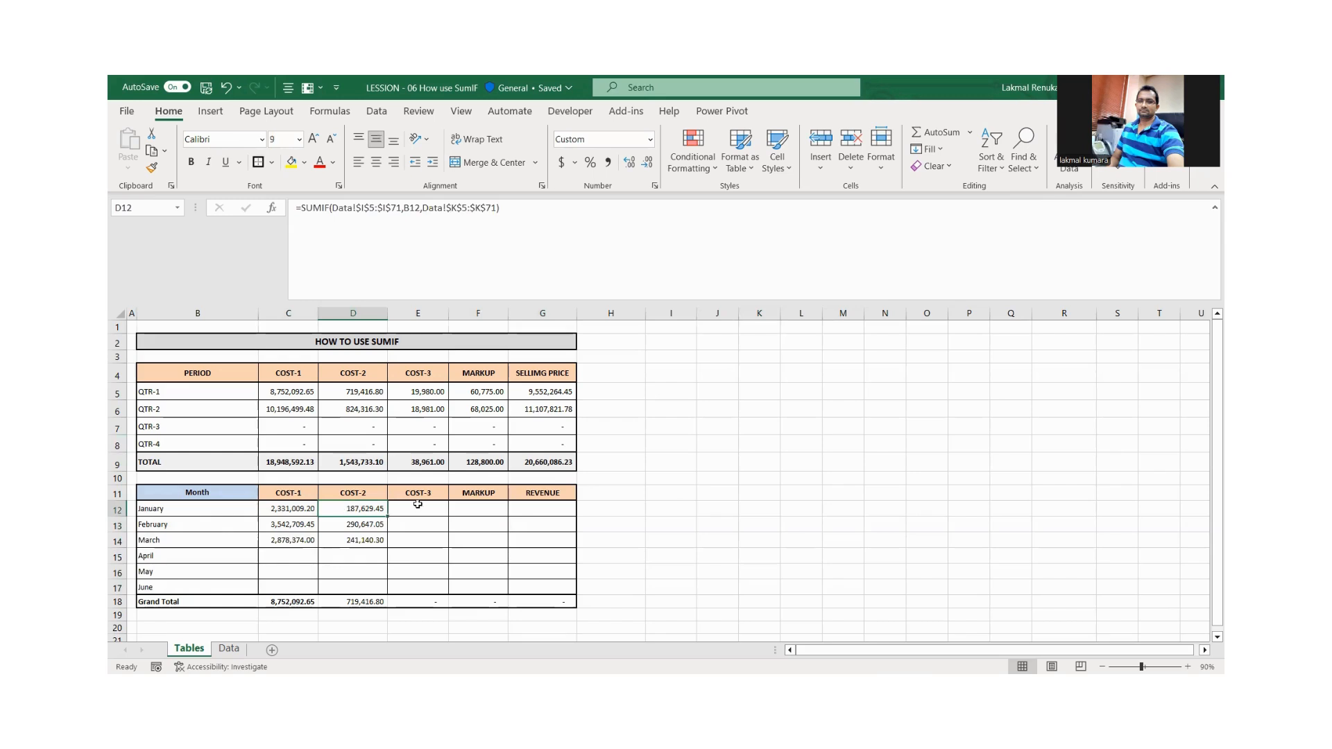
click(273, 507)
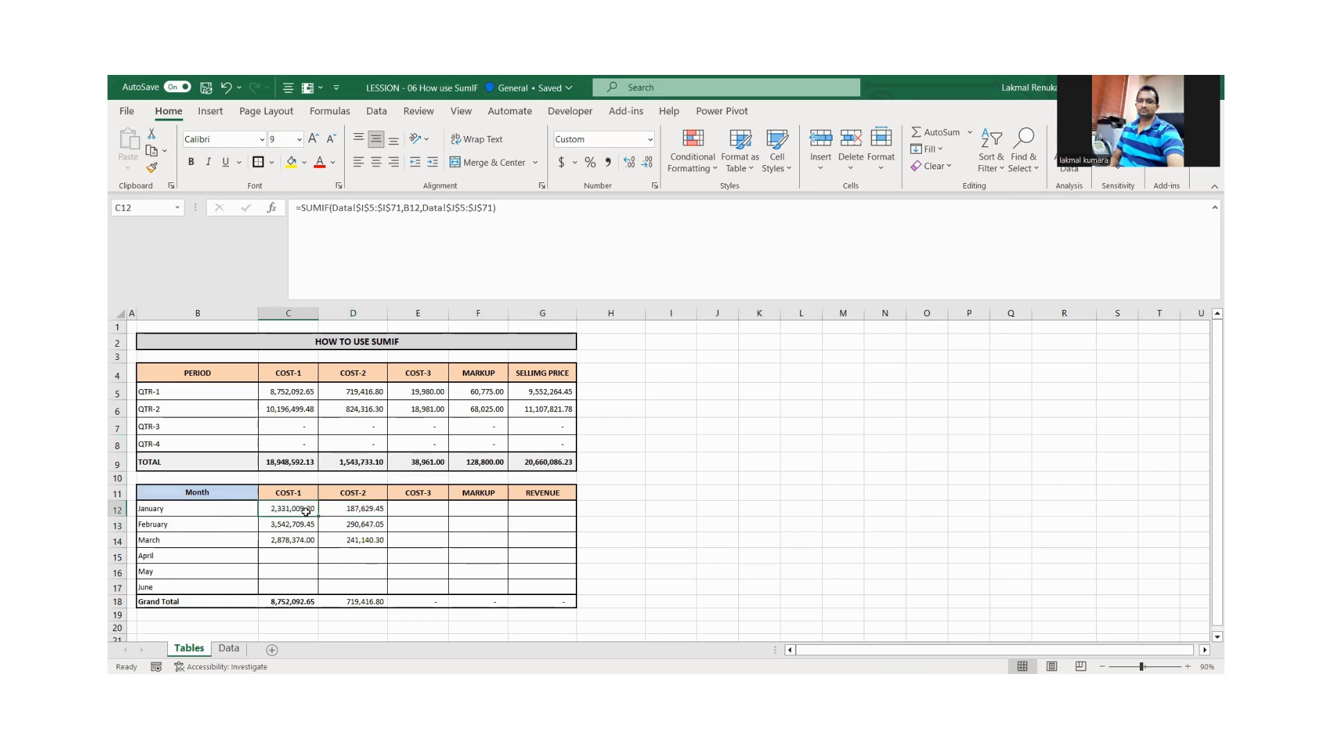
click(306, 538)
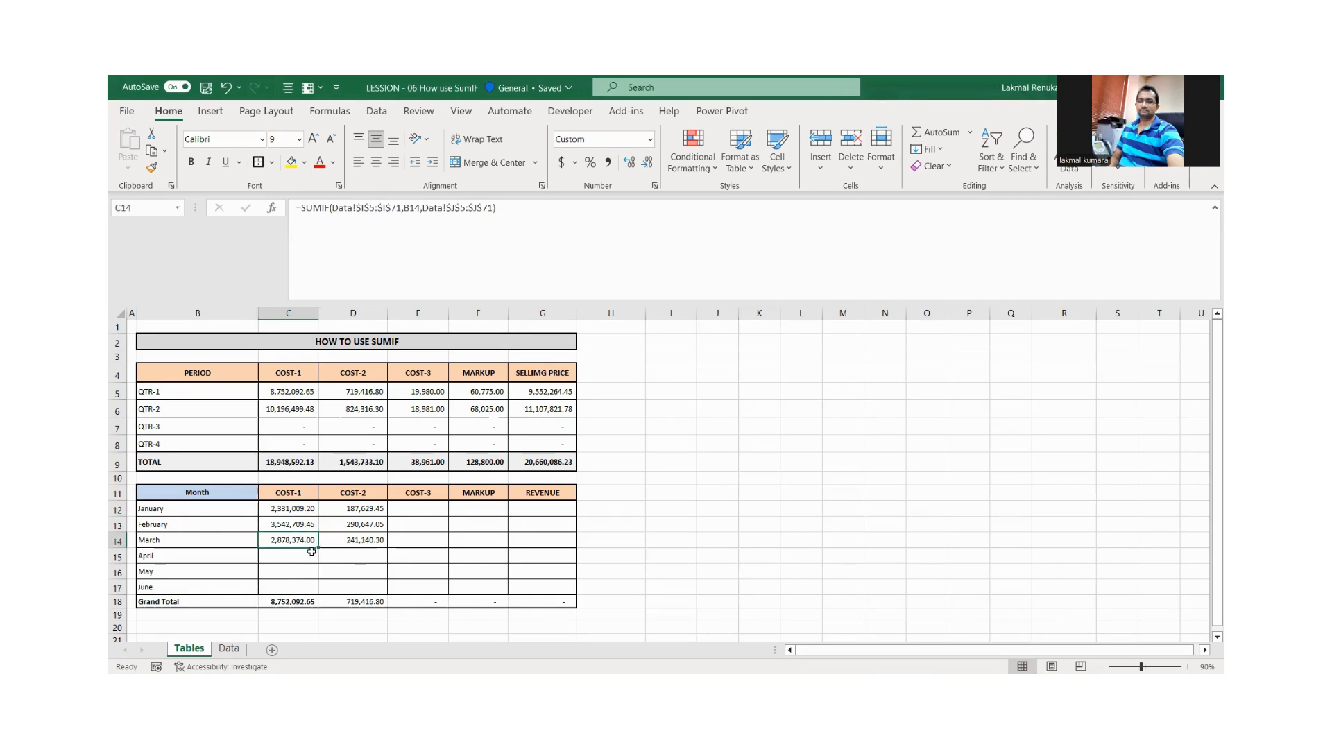
Copy the COST-1 SUMIF formula from March down to April, May and June in C15:C17
key(Down)
key(Up)
key(Down)
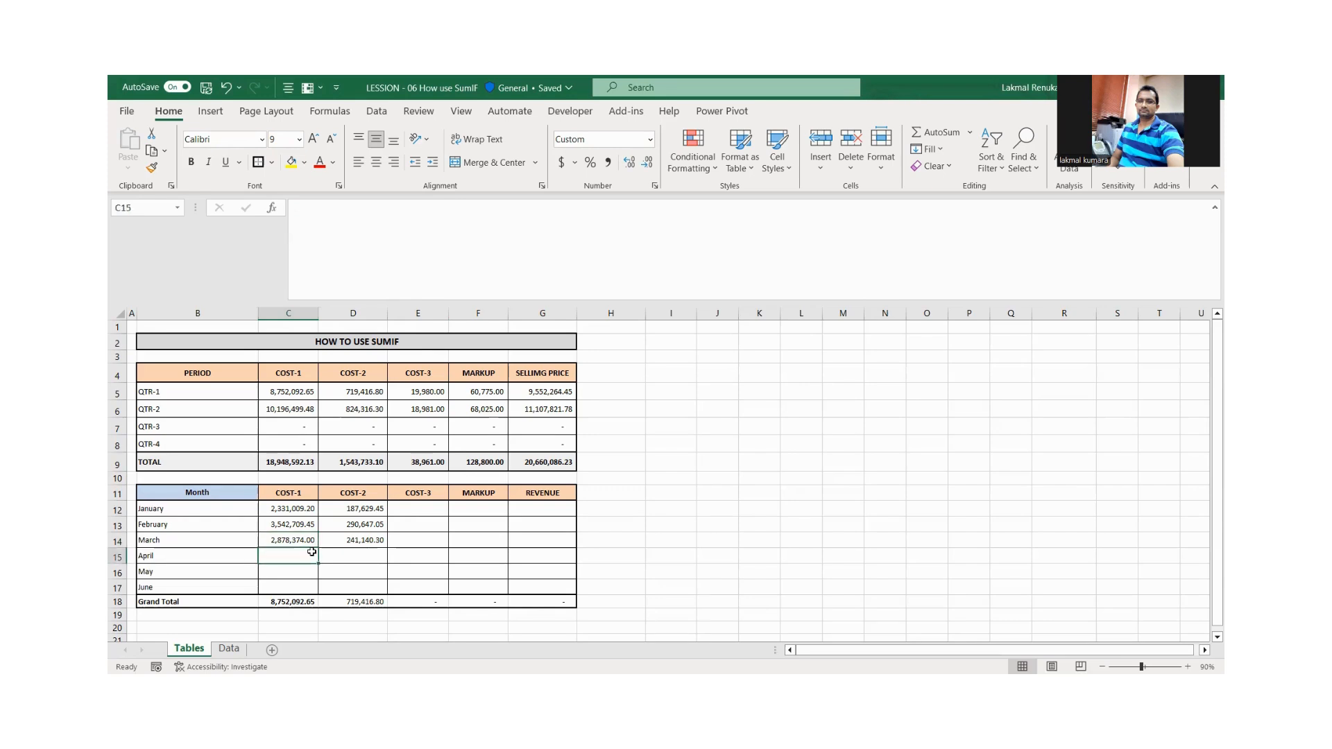
key(ctrl+d)
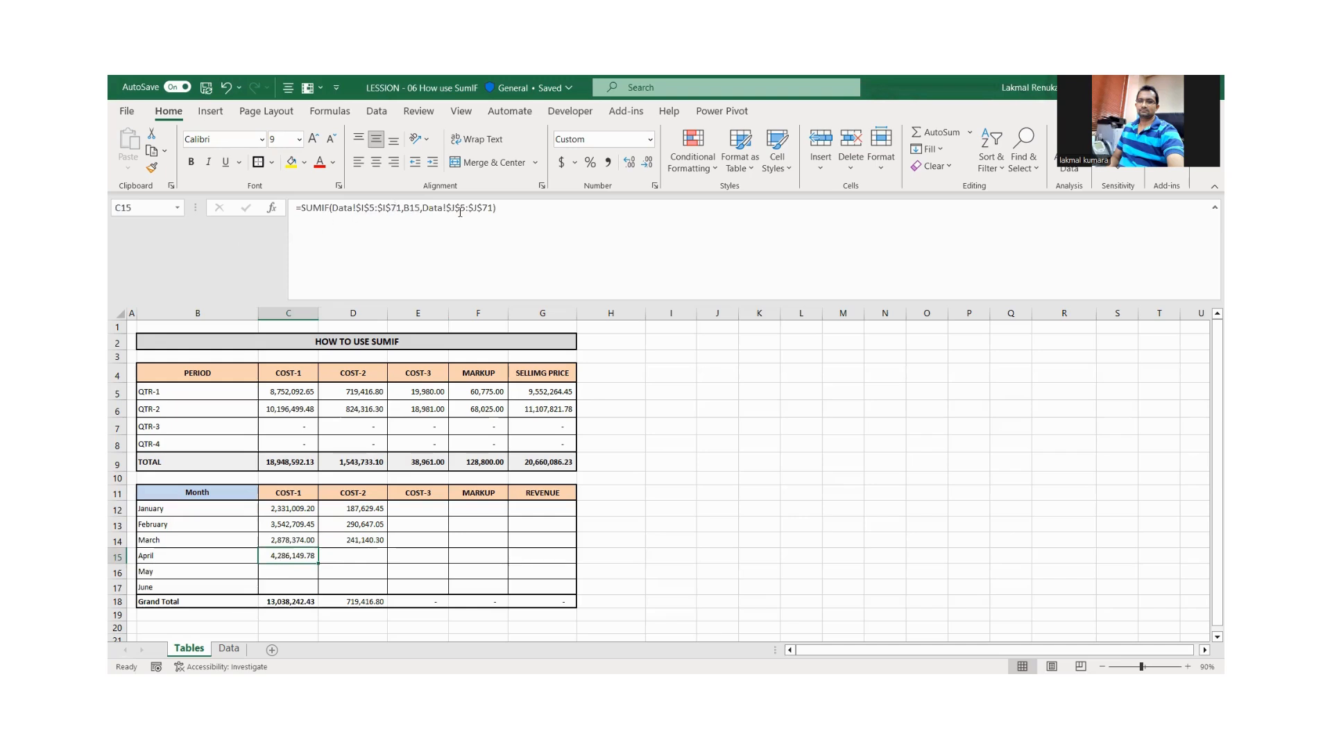
click(286, 569)
key(ctrl+d)
key(Down)
key(ctrl+d)
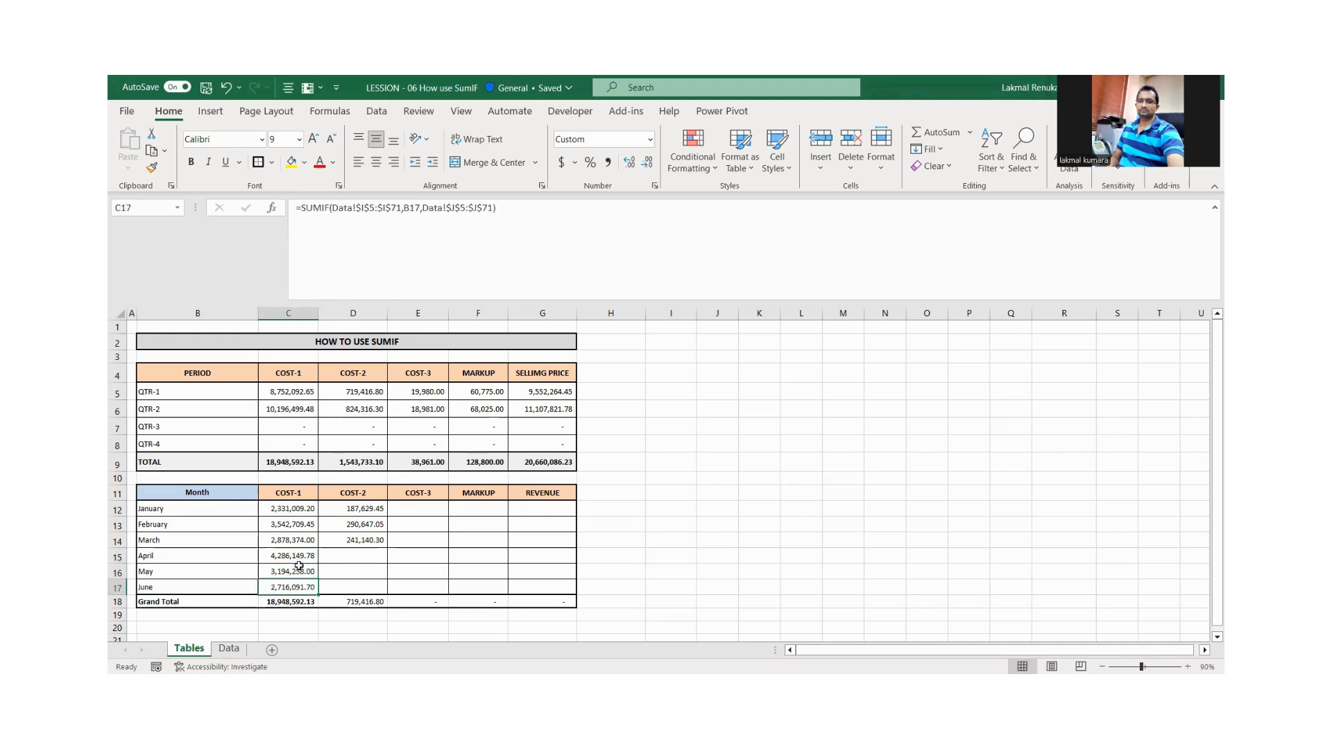
Review the COST-1 formulas from June back up to February and the whole monthly range B12:G17
key(Up)
key(Up)
key(Up)
key(Up)
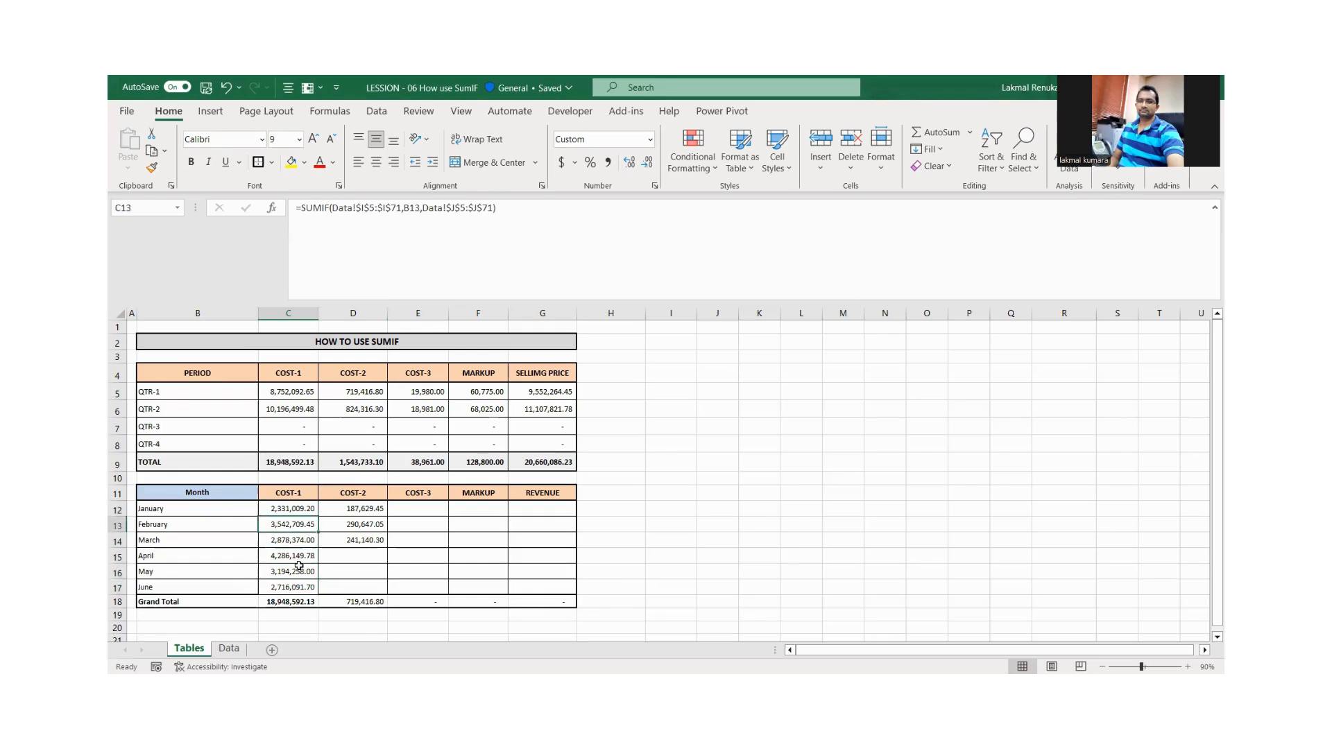
drag(155, 512, 529, 586)
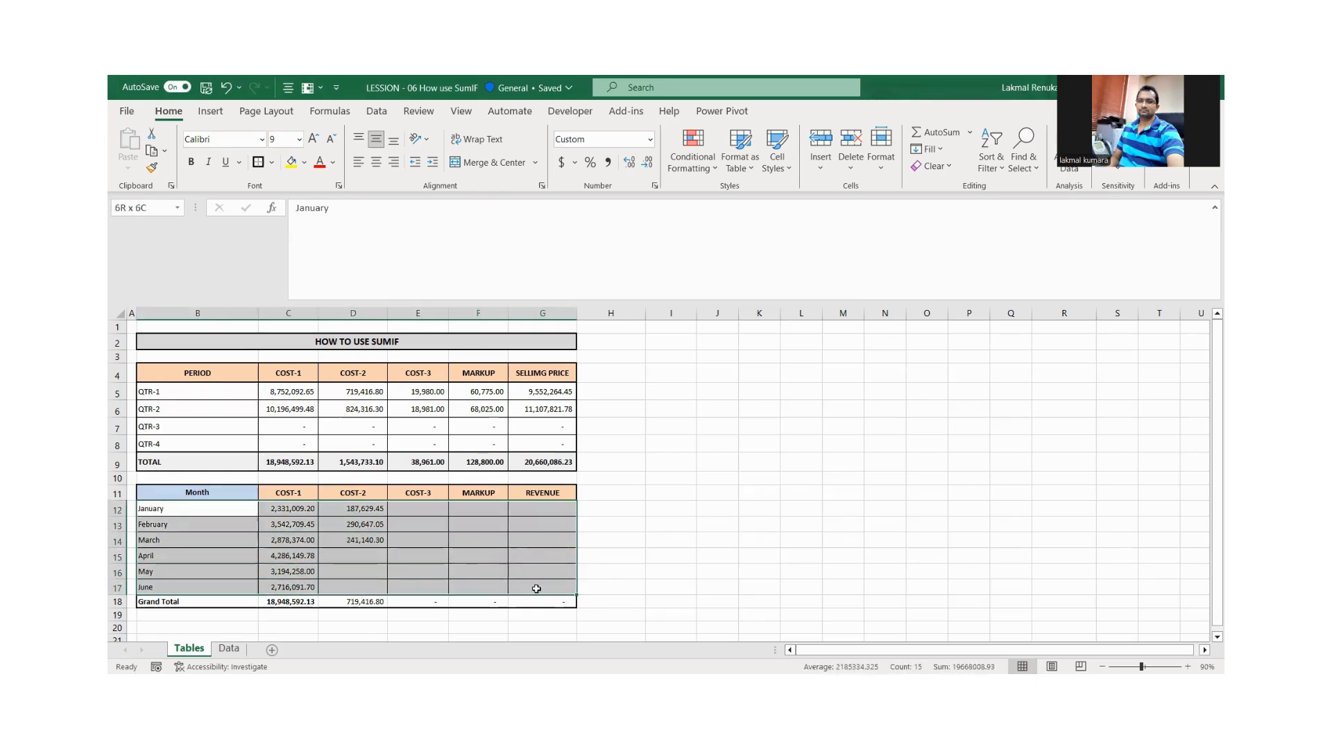
click(708, 555)
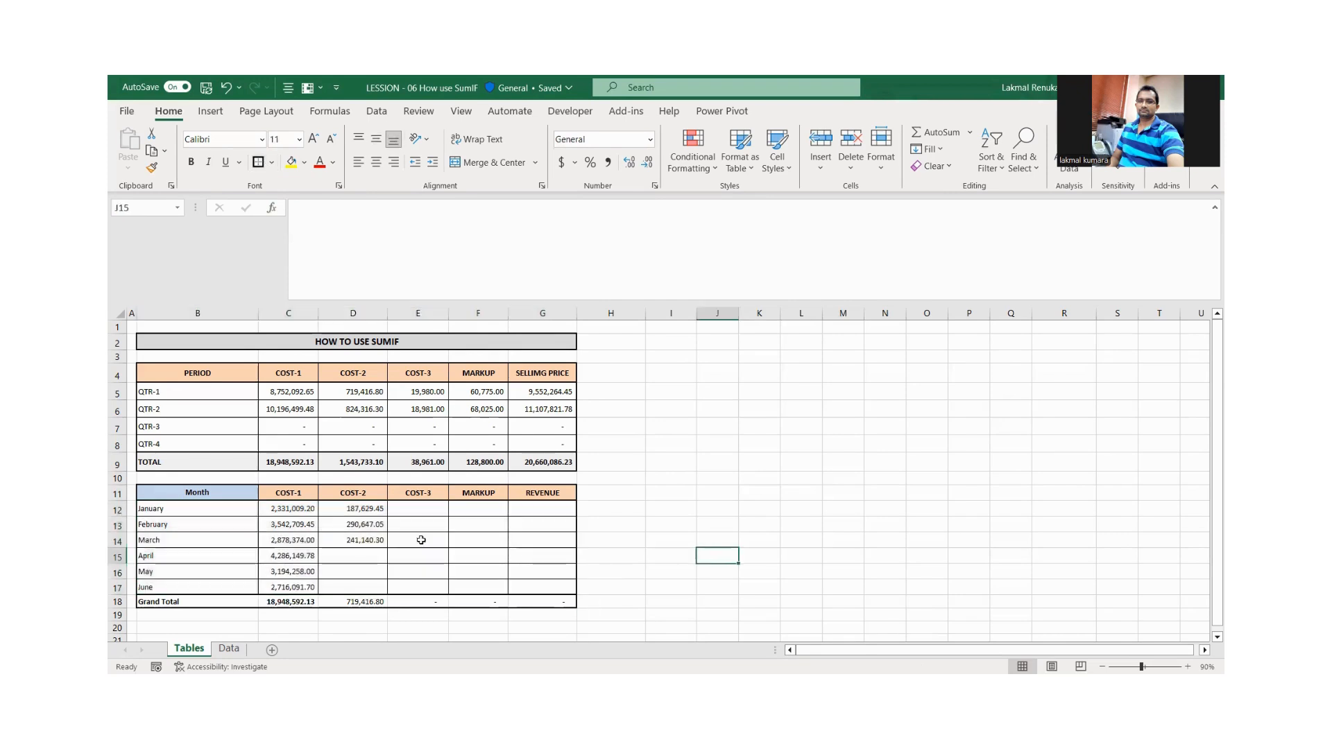
Check the January COST-2 formula and fill the March COST-2 formula down through June in column D
click(361, 509)
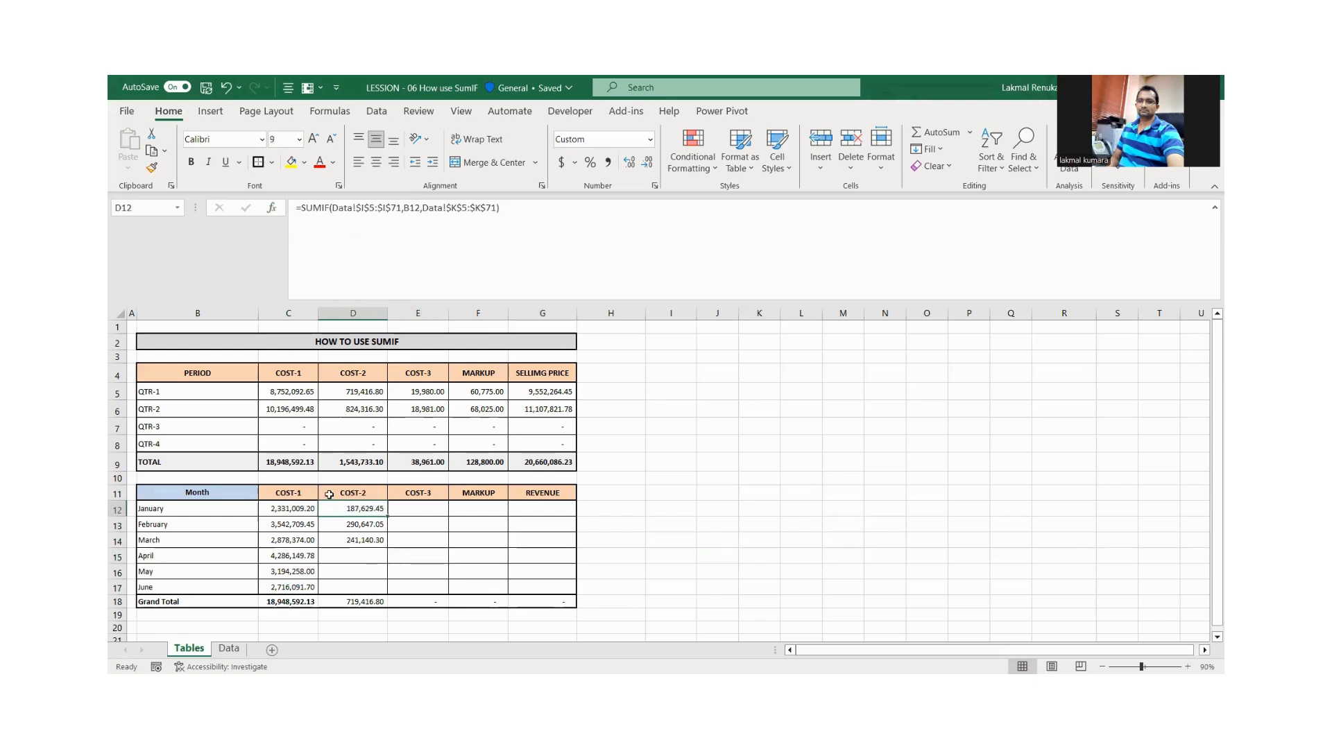
click(186, 529)
click(374, 530)
click(358, 538)
drag(386, 548, 388, 589)
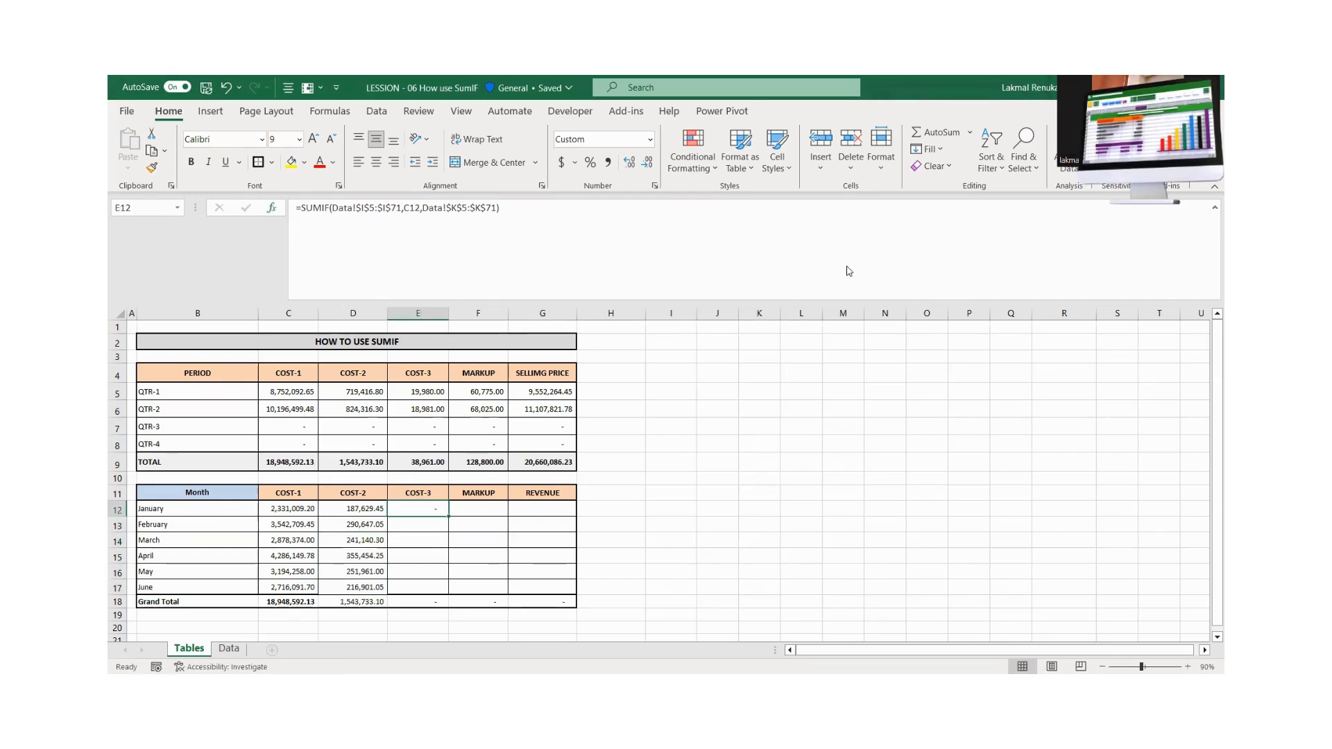
Compare the January SUMIF formulas across row 12, especially the criteria references in D12 and E12
key(Left)
key(Left)
key(Left)
key(Left)
key(Right)
key(Right)
key(Right)
key(Right)
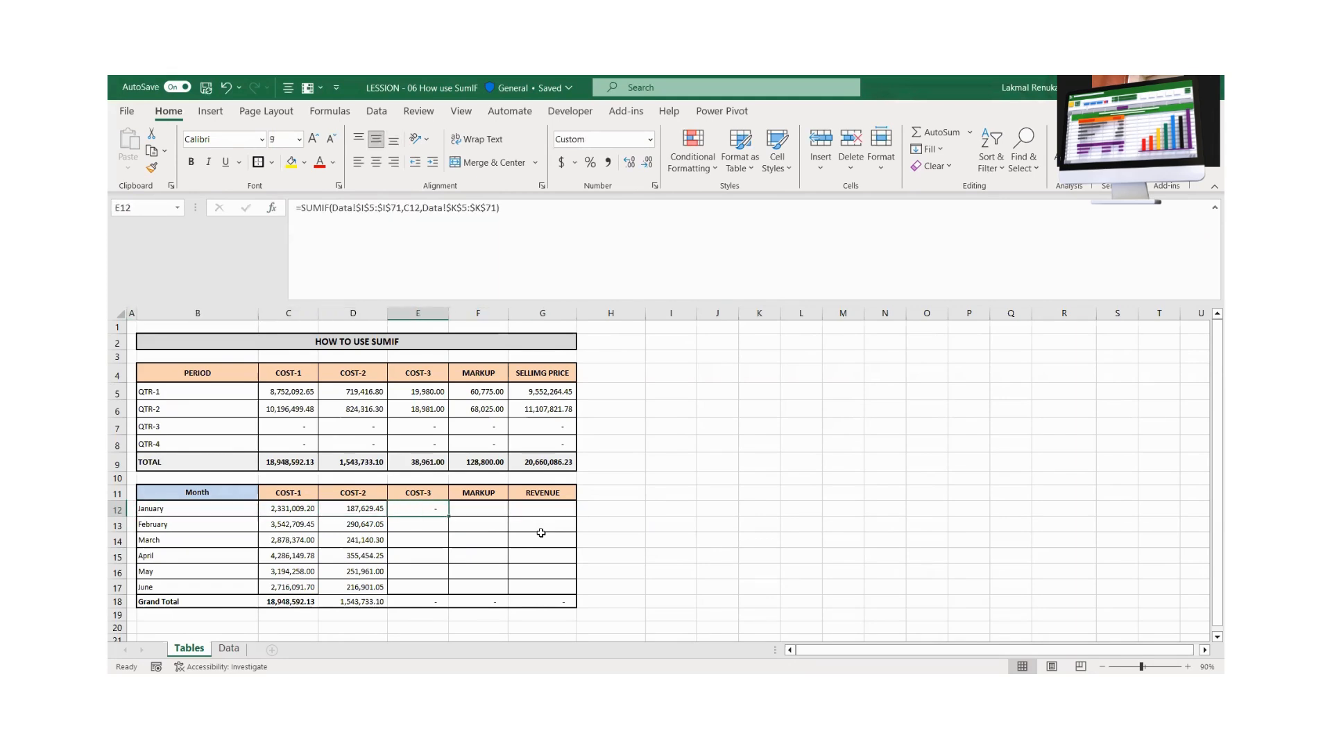
key(Left)
key(Left)
key(Left)
key(Right)
key(Right)
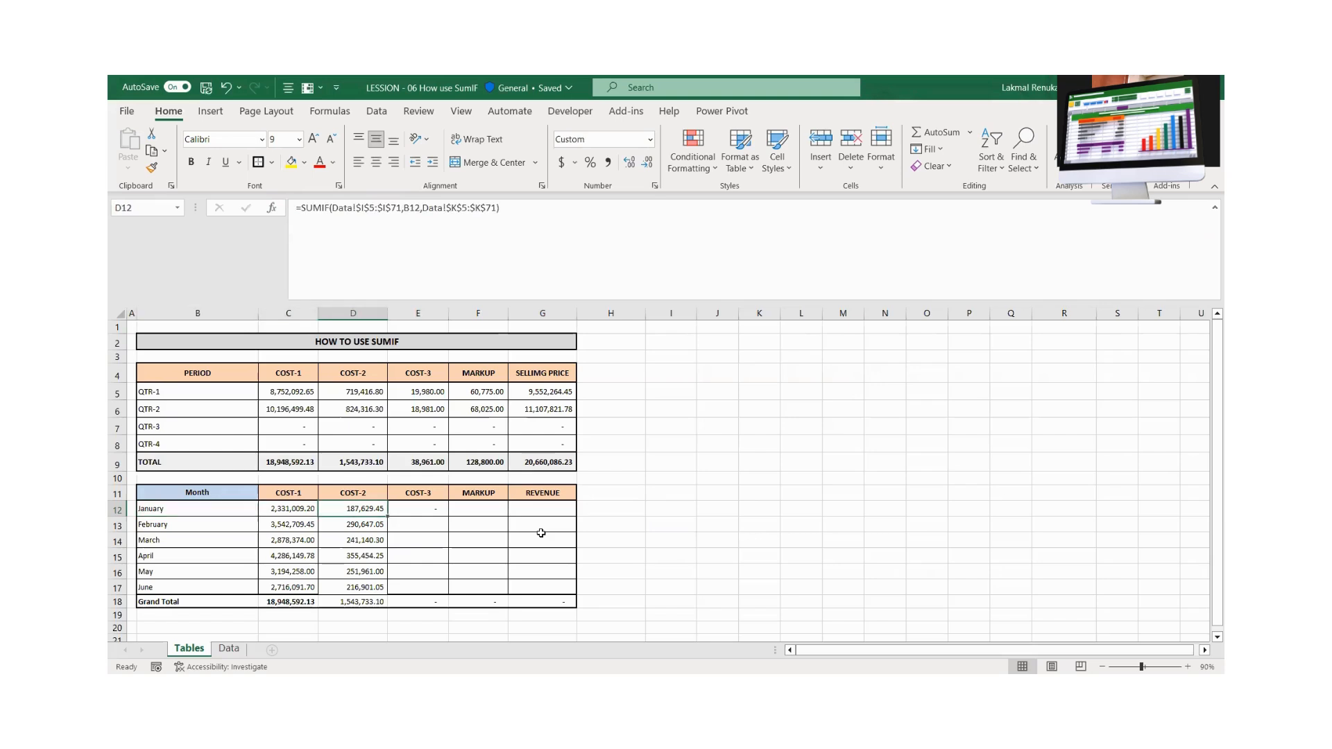
key(Right)
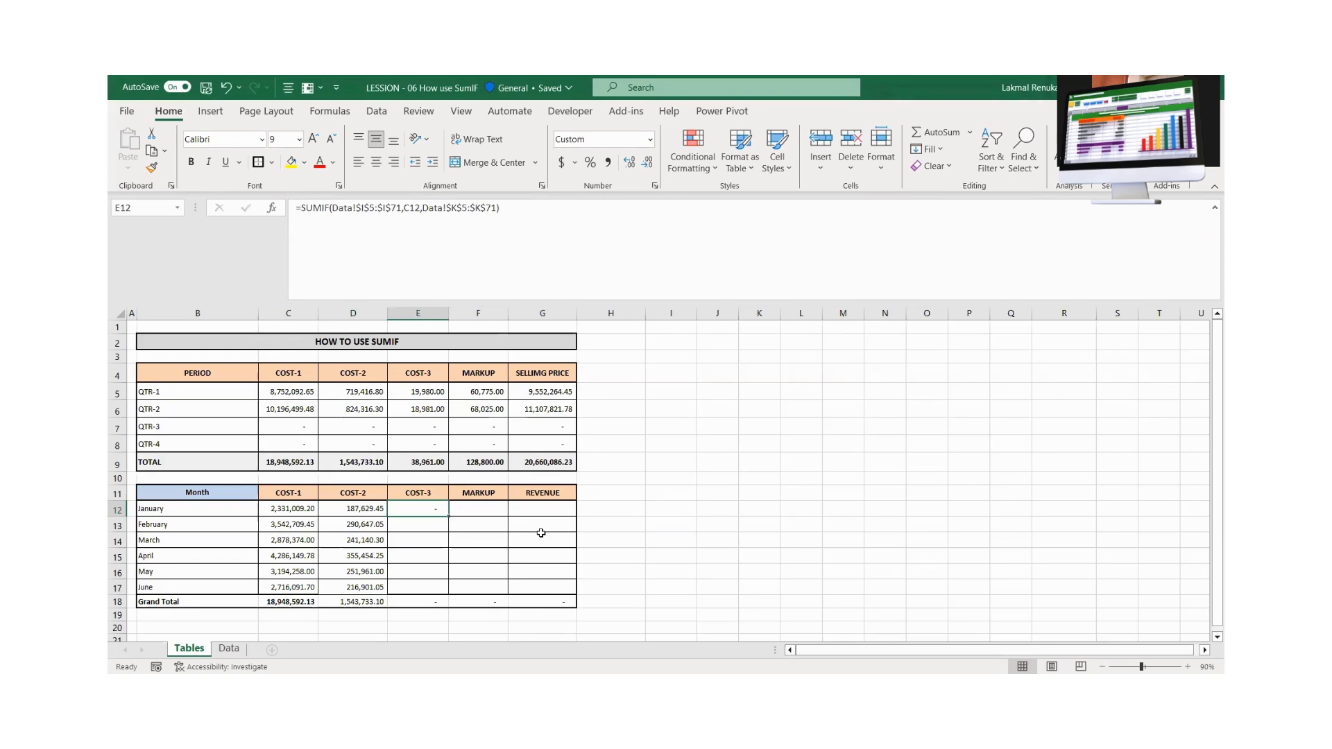
Copy the January COST-2 formula from D12 into the COST-3 cell E12
key(Left)
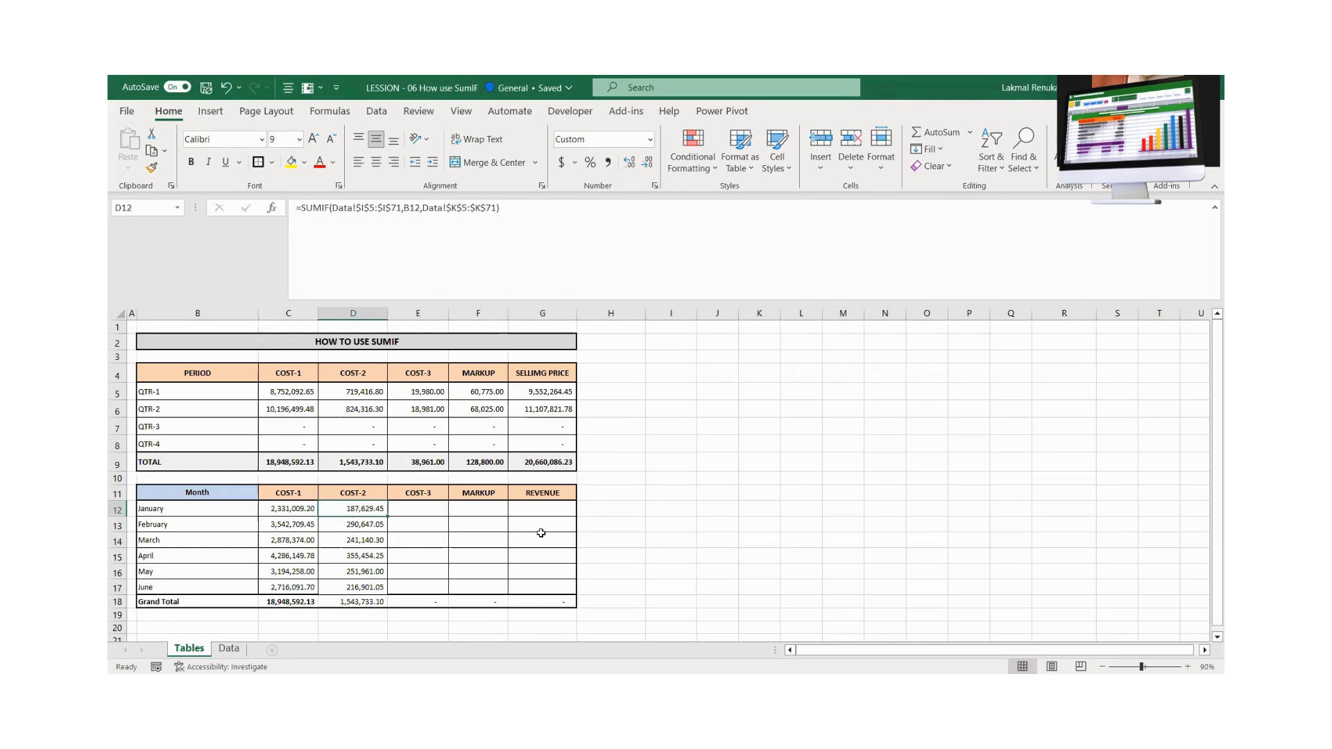
key(ctrl+c)
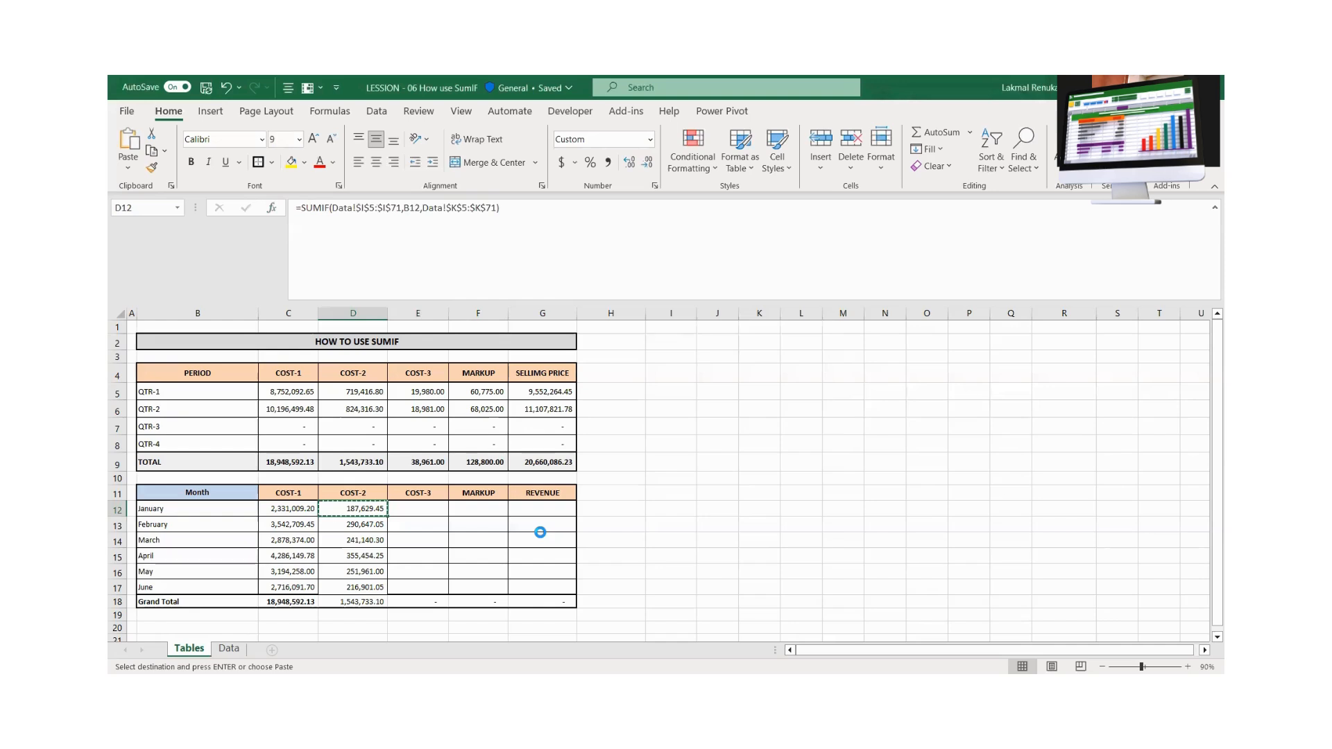
key(Right)
key(ctrl+v)
key(Escape)
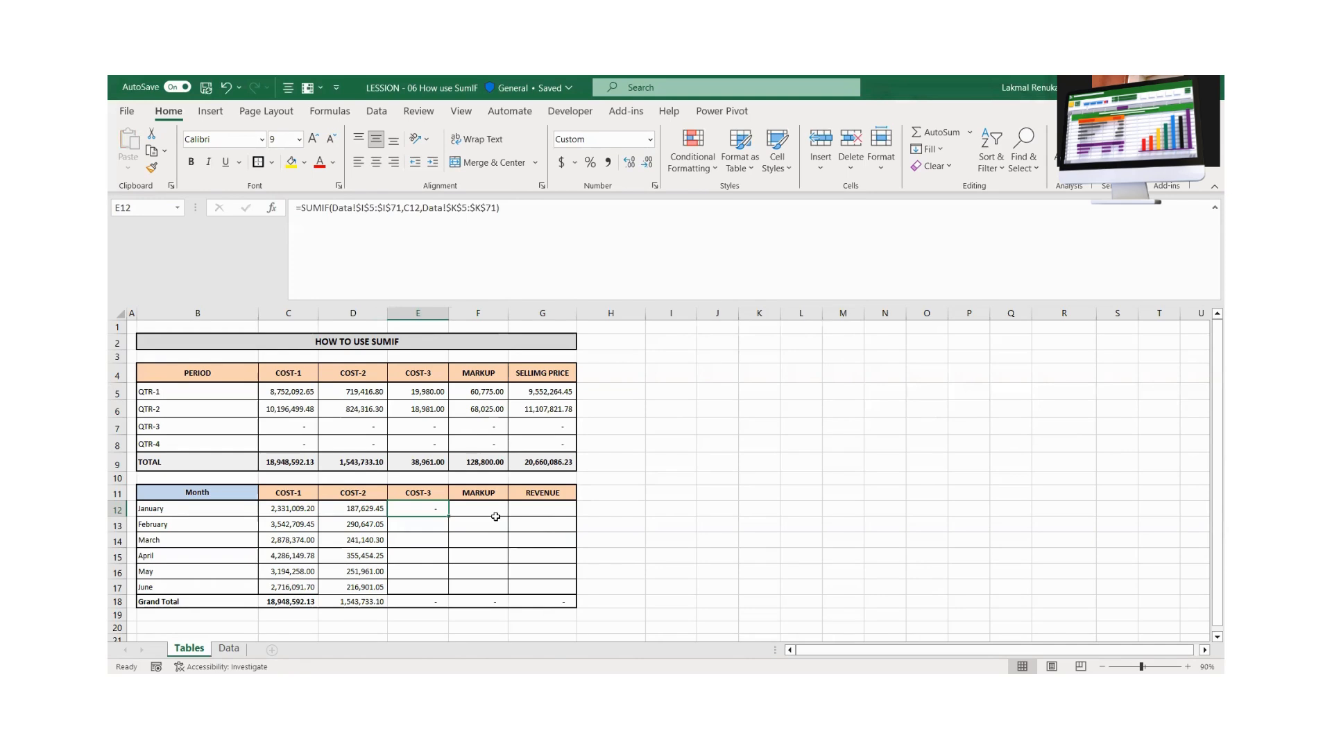
Edit the function arguments of the SUMIF in E12 and set its criteria to the January cell B12
click(271, 208)
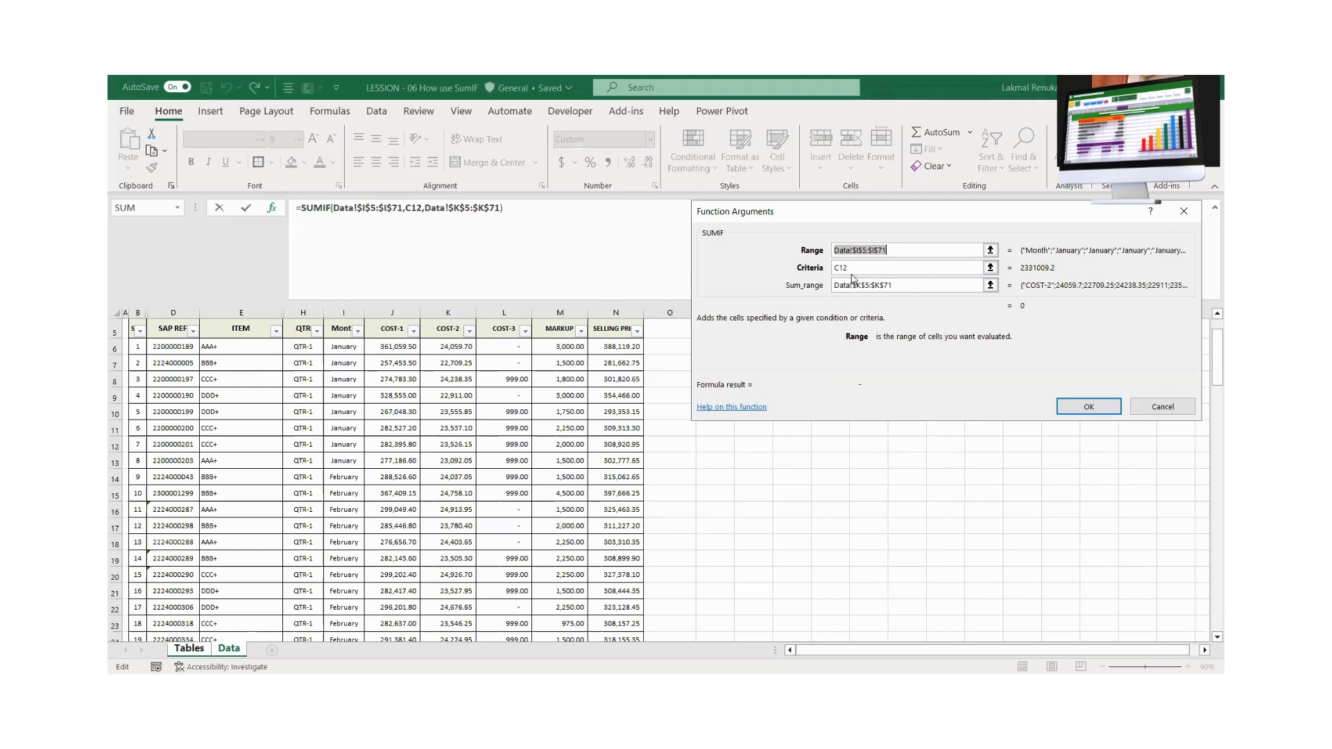
click(902, 267)
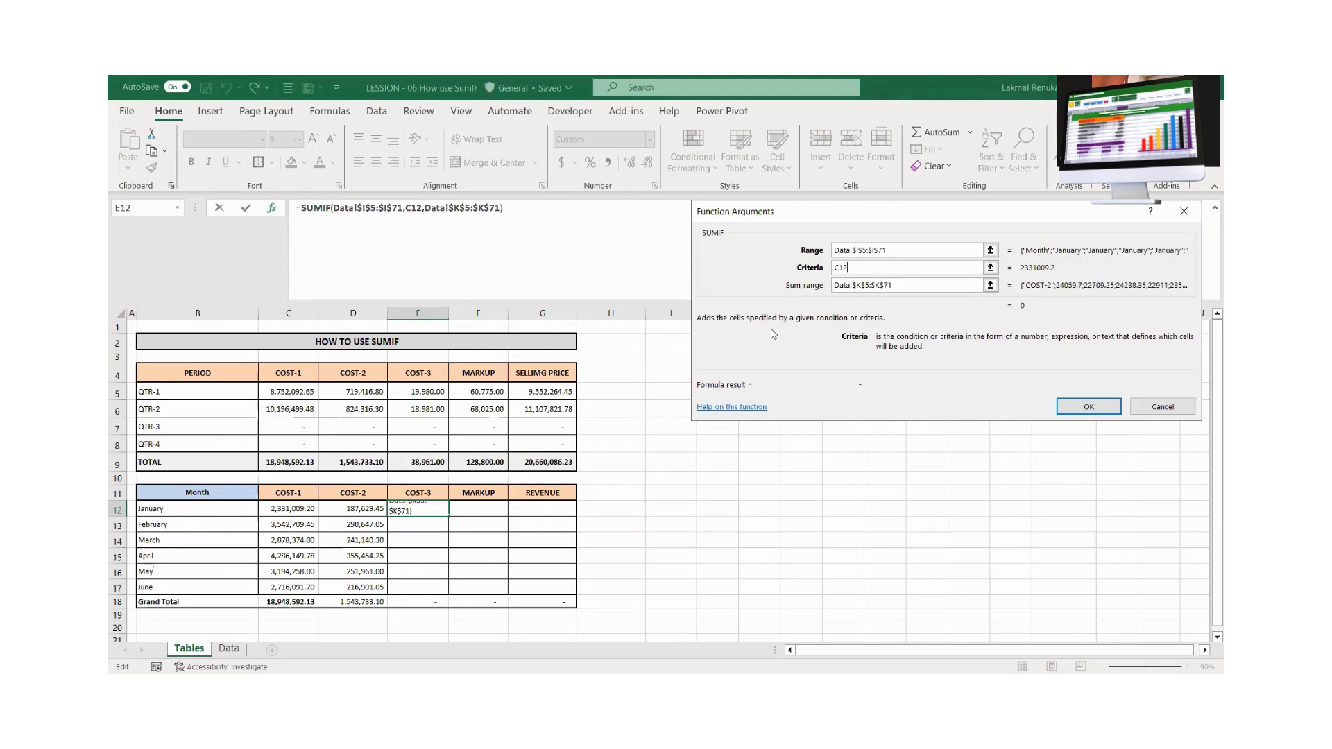
key(BackSpace)
key(BackSpace)
key(BackSpace)
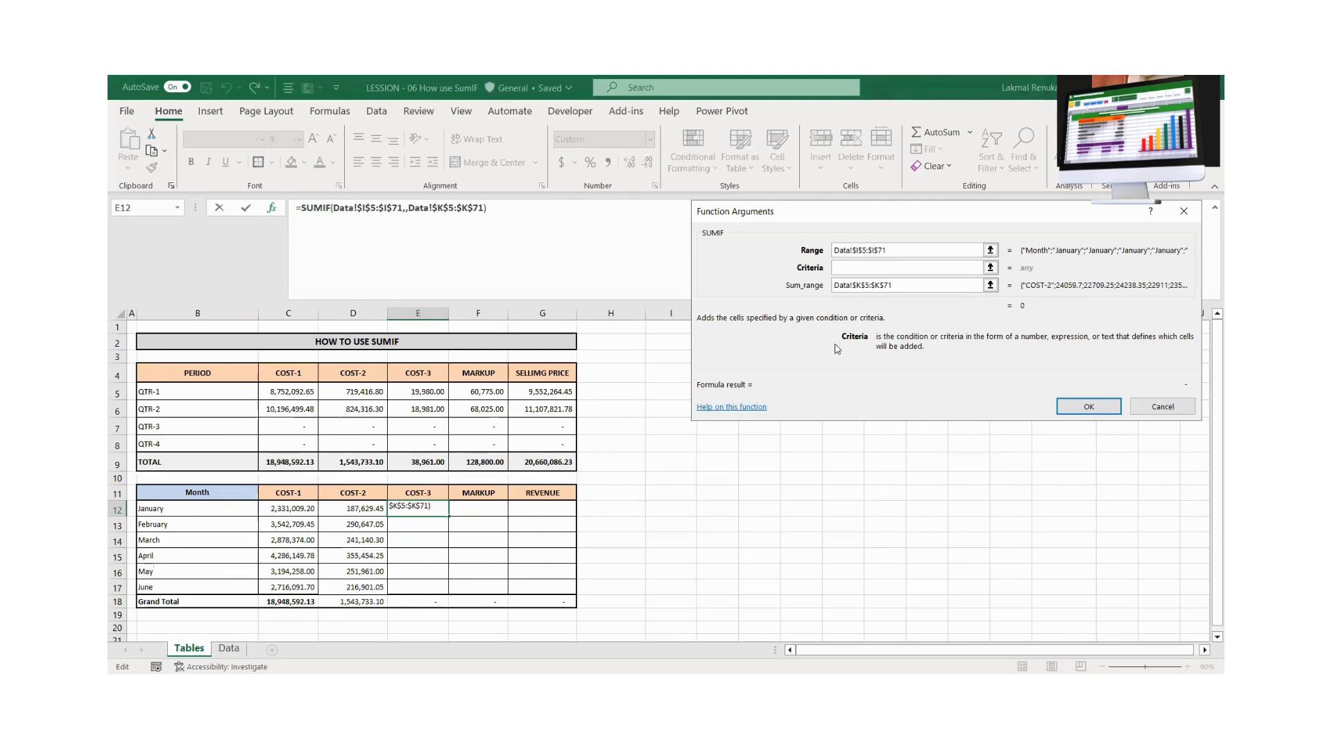
click(178, 514)
Change the sum range of the E12 SUMIF to the COST-3 column, Data!$L$5:$L$71
click(913, 285)
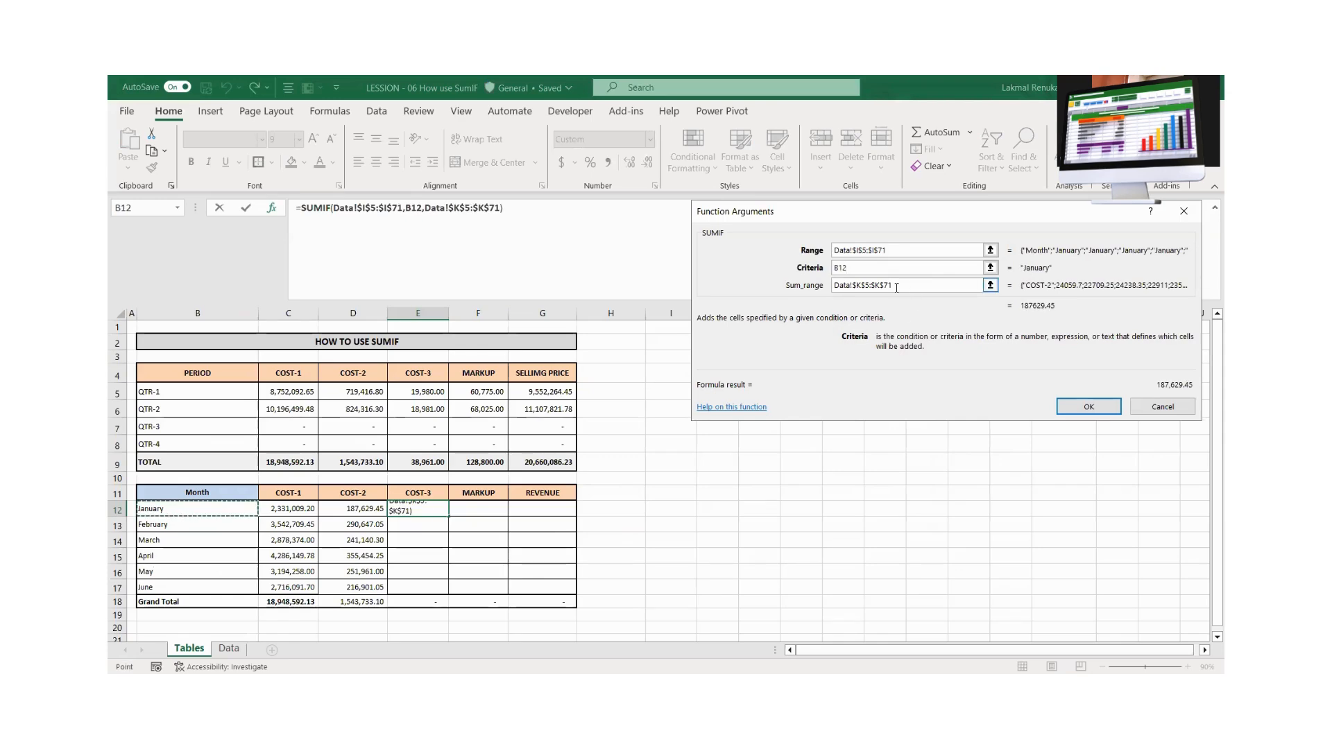
click(840, 285)
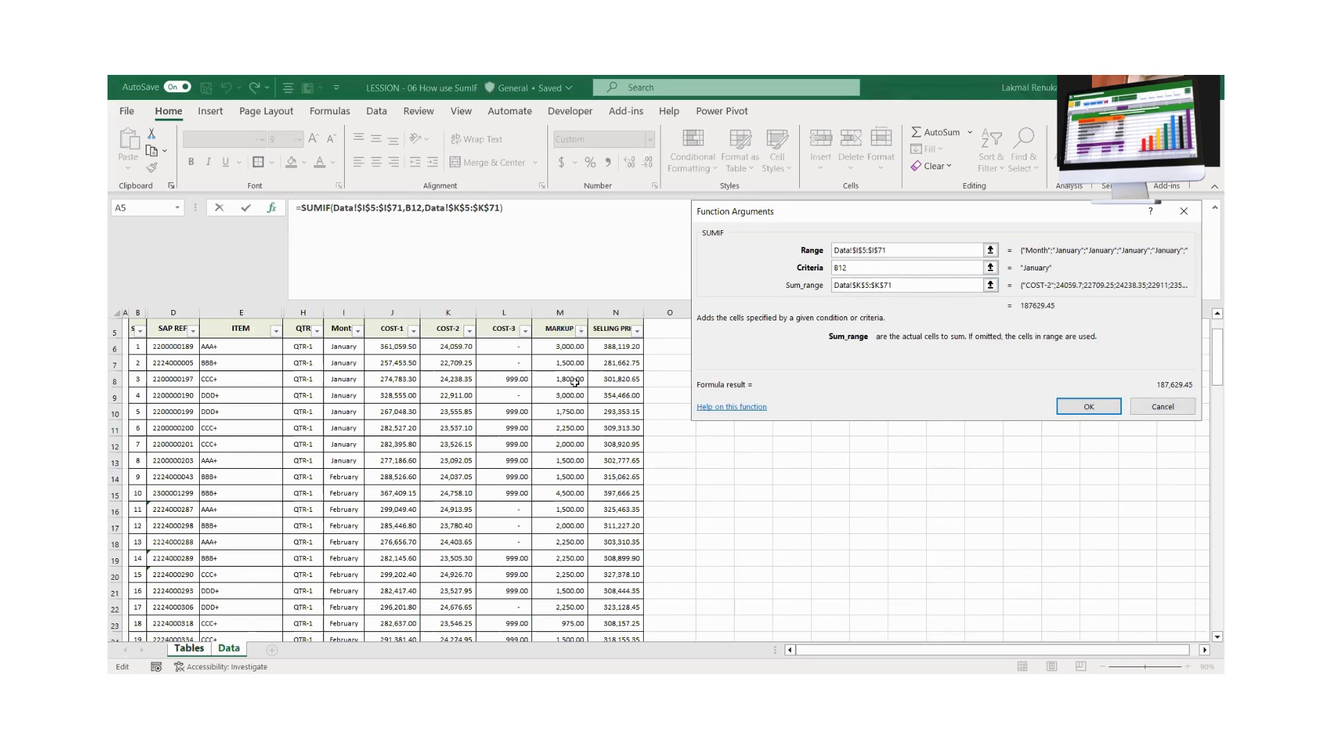
scroll(537, 391, up, 2)
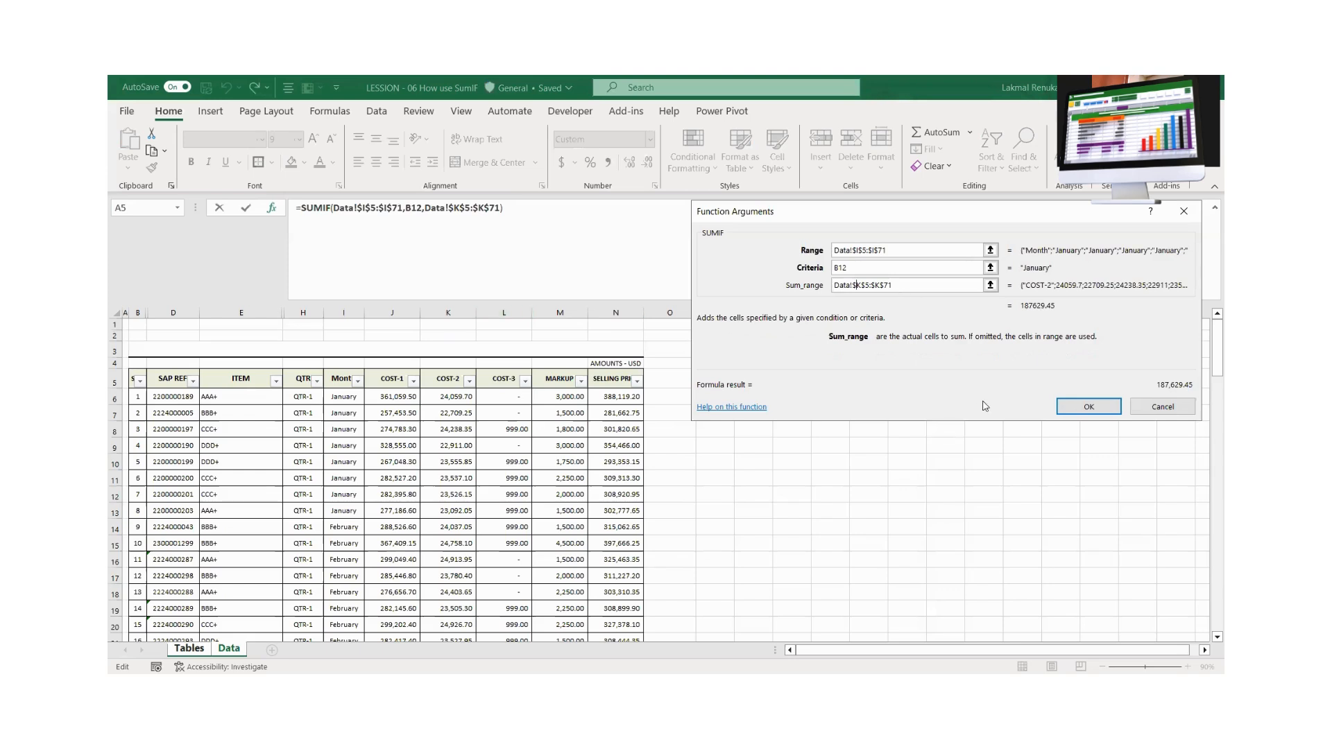
key(Delete)
text(L)
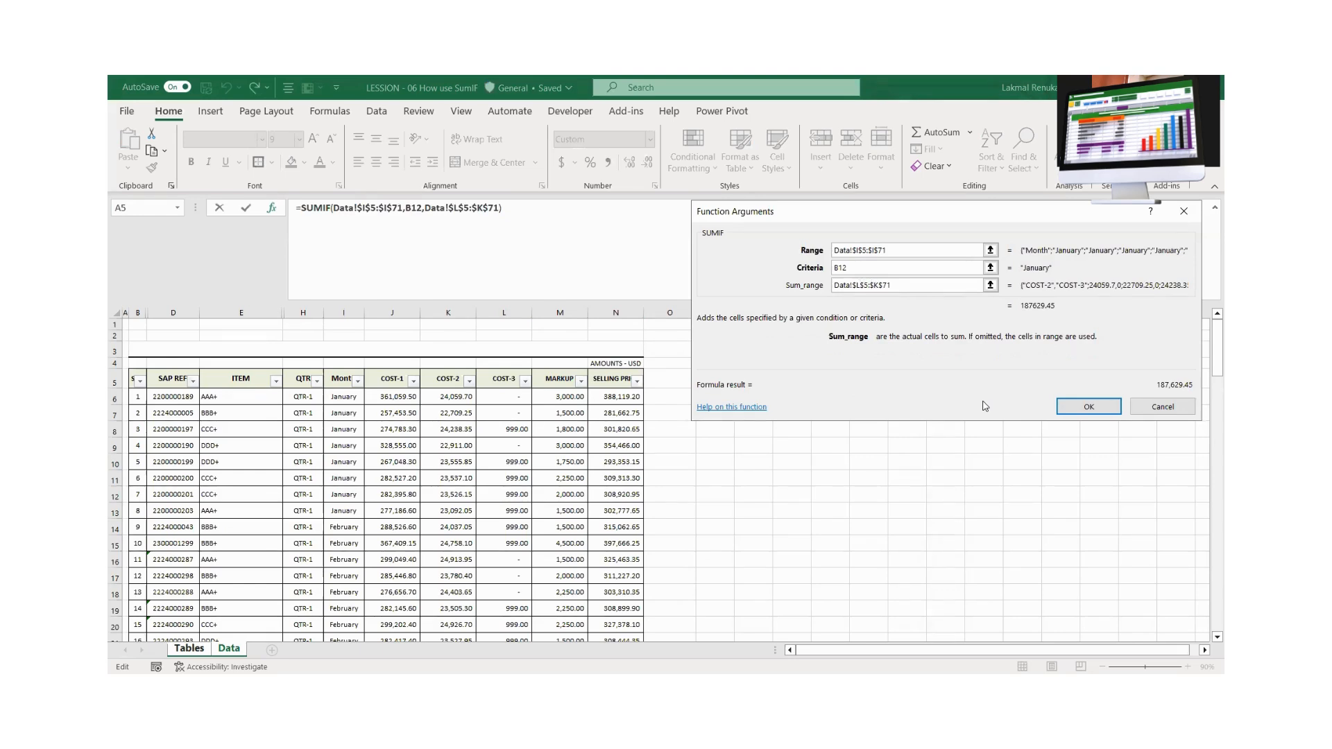
key(Delete)
text(L)
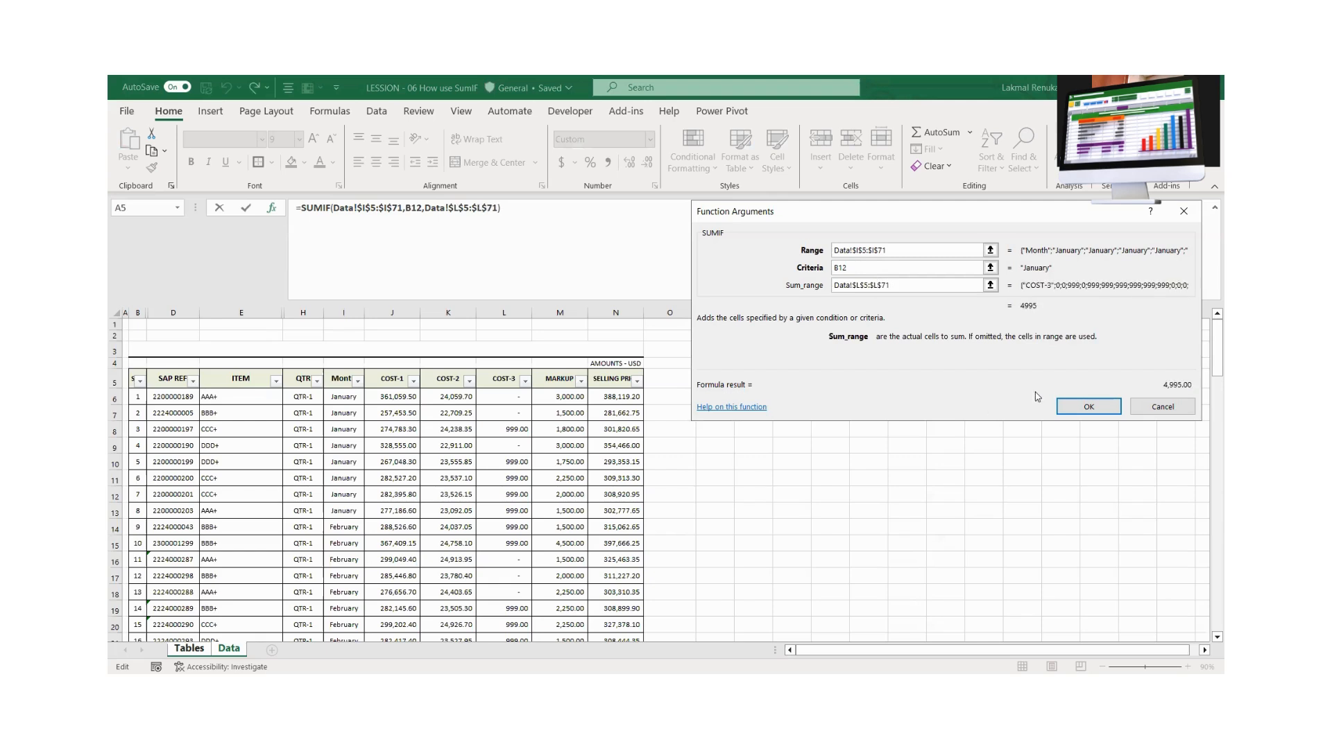
Accept the January COST-3 formula in E12 and fill it down through June in E17
click(1092, 409)
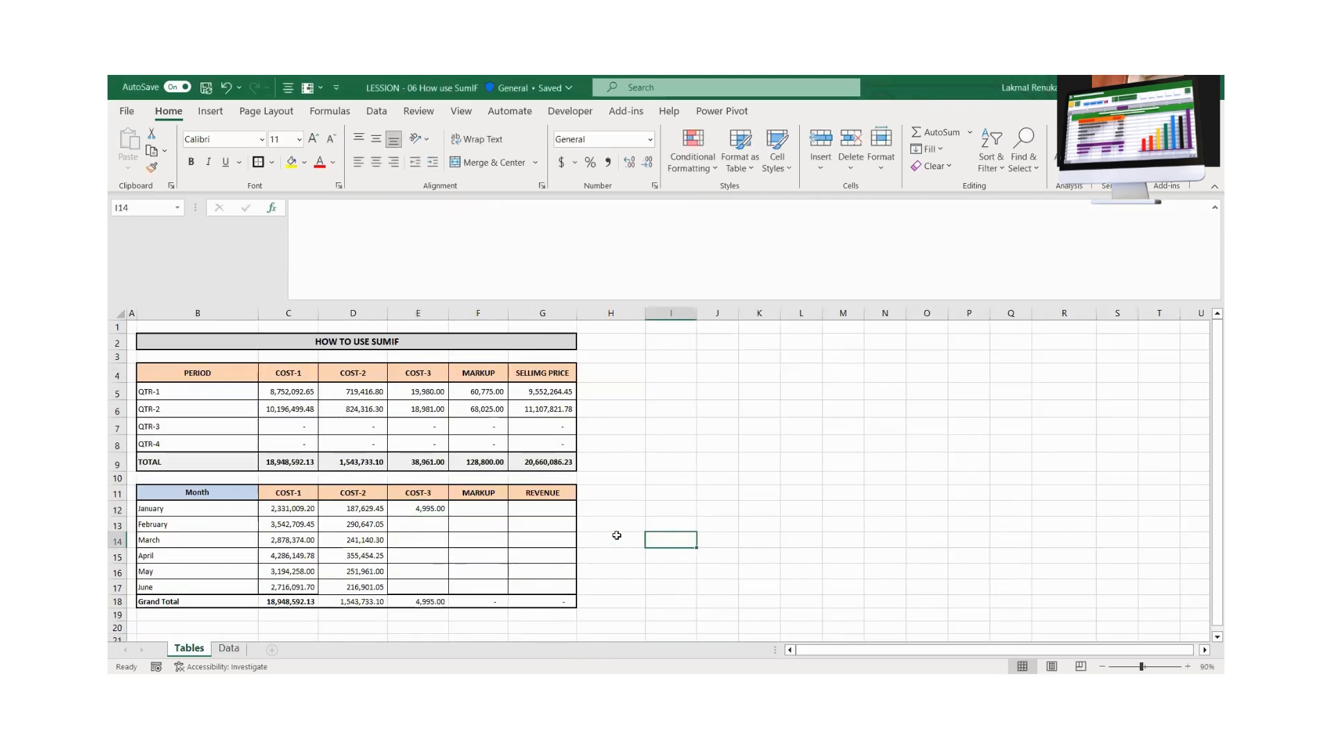
click(428, 510)
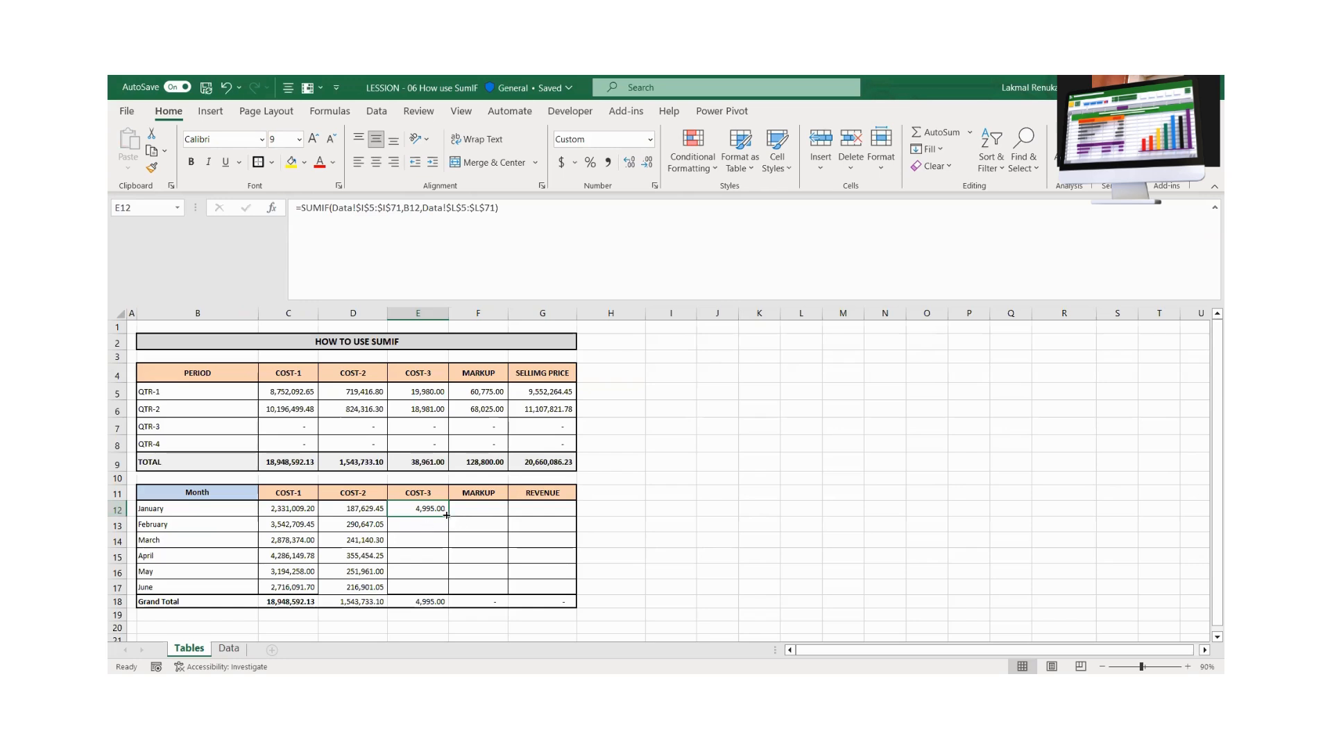
drag(446, 515, 452, 591)
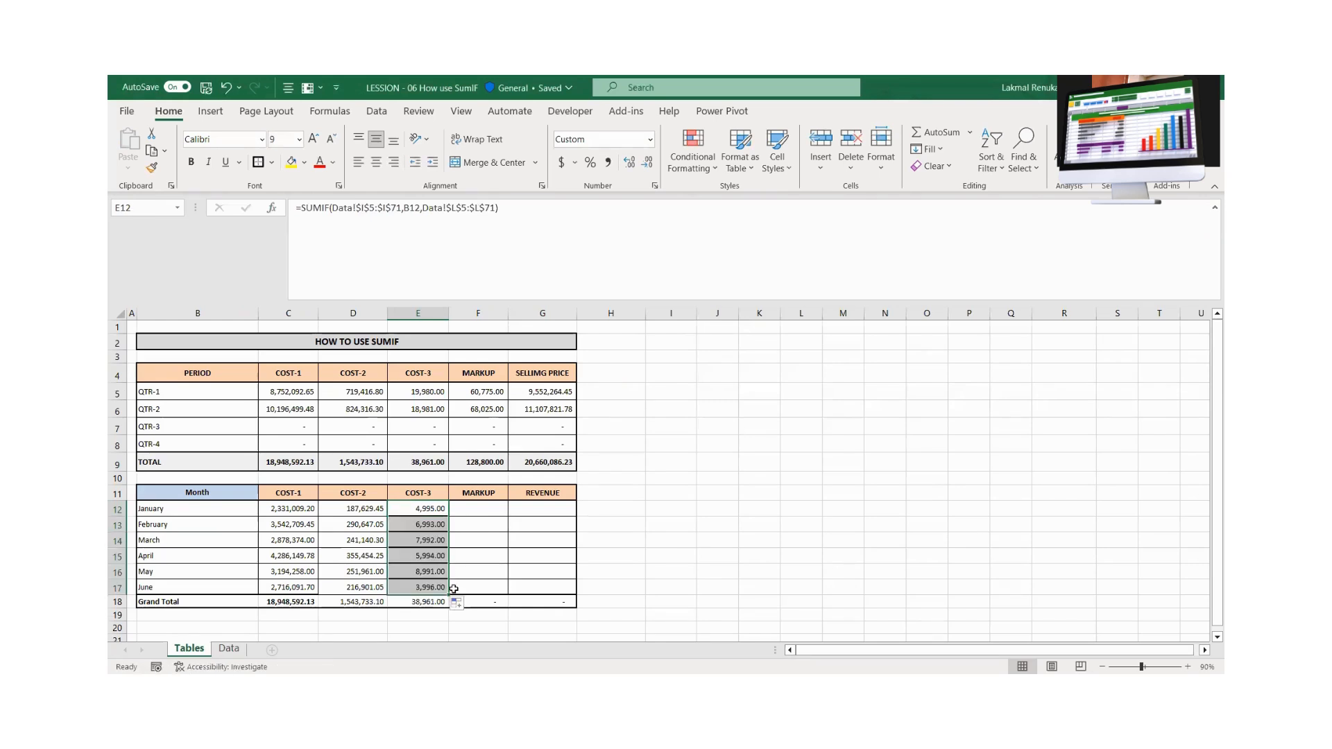
click(484, 569)
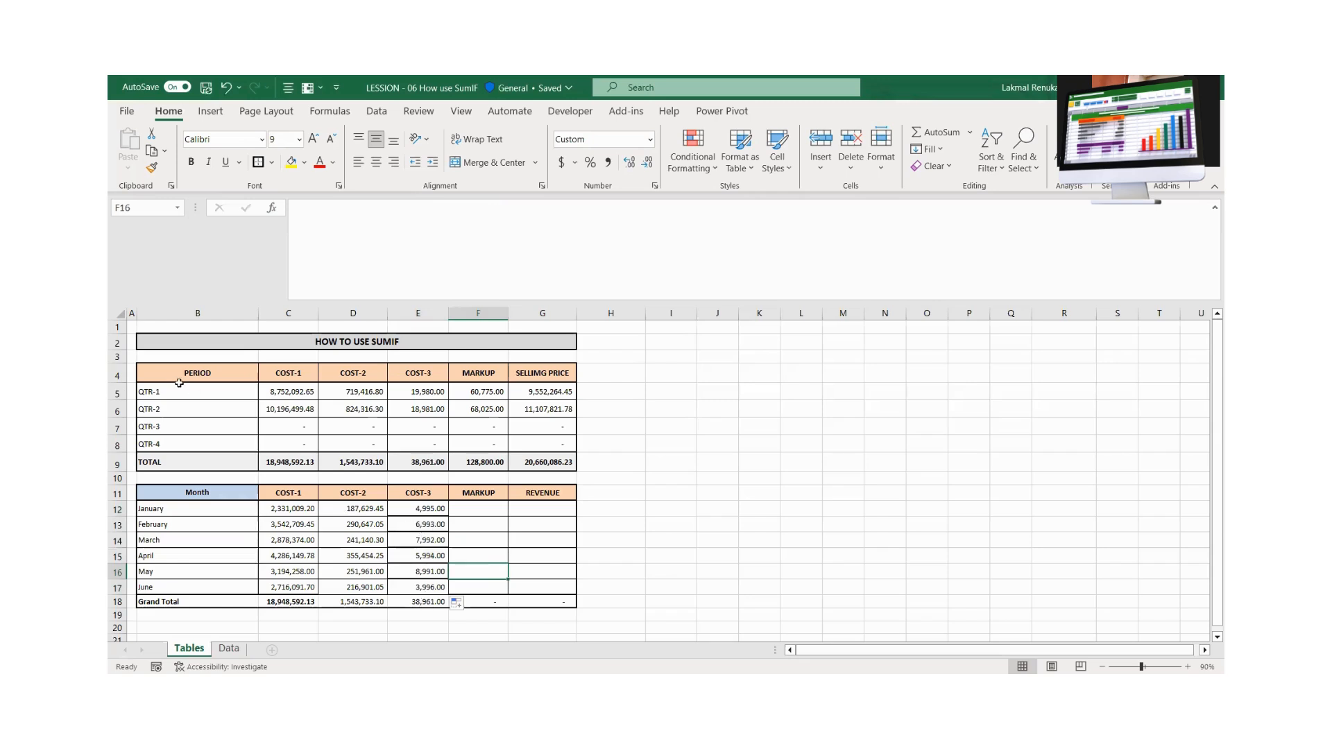
drag(156, 373, 547, 462)
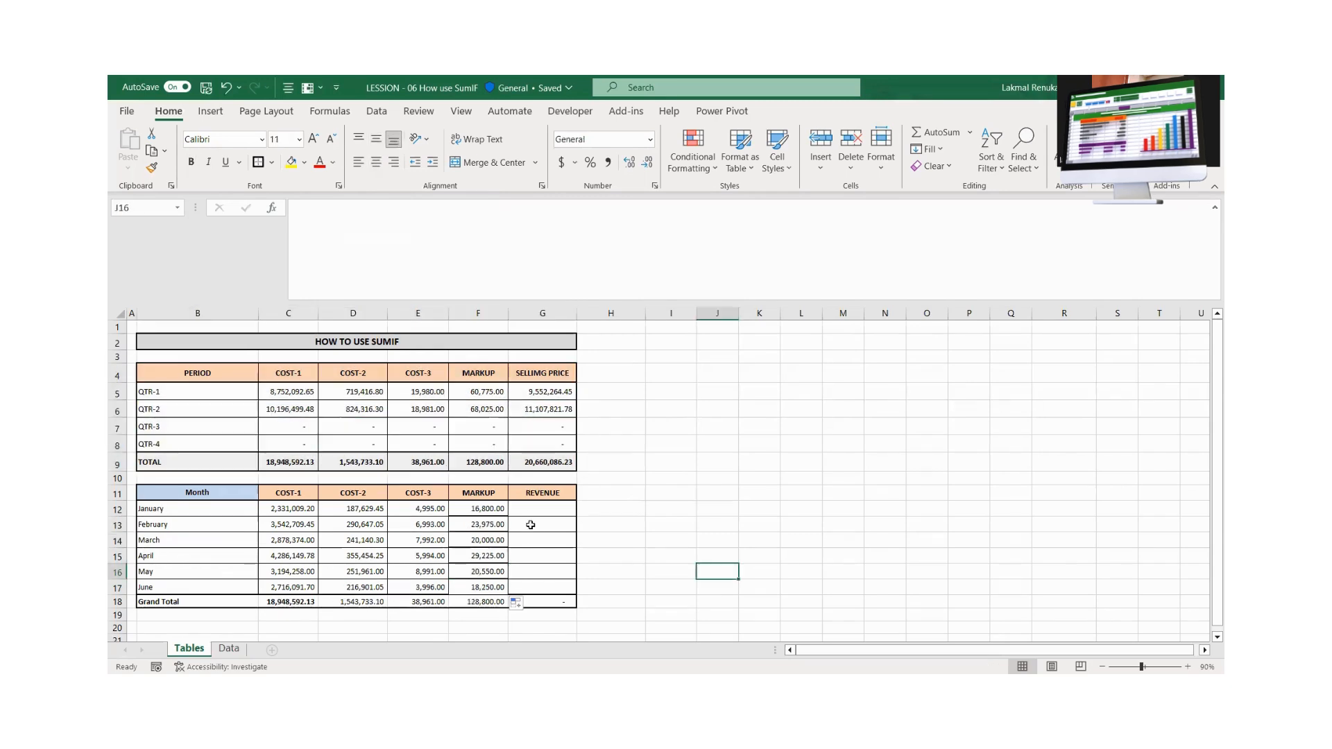
Copy the January MARKUP formula from F12 into the REVENUE cell G12
click(529, 511)
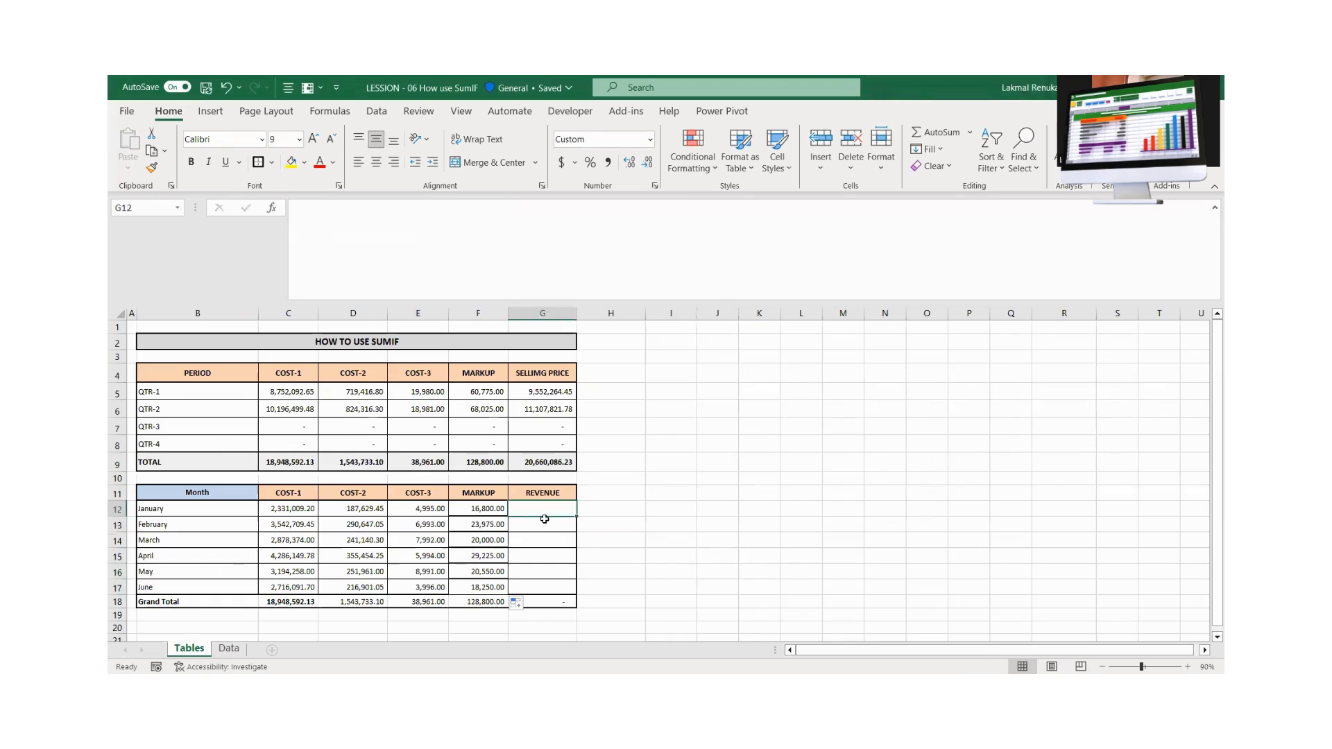
key(Left)
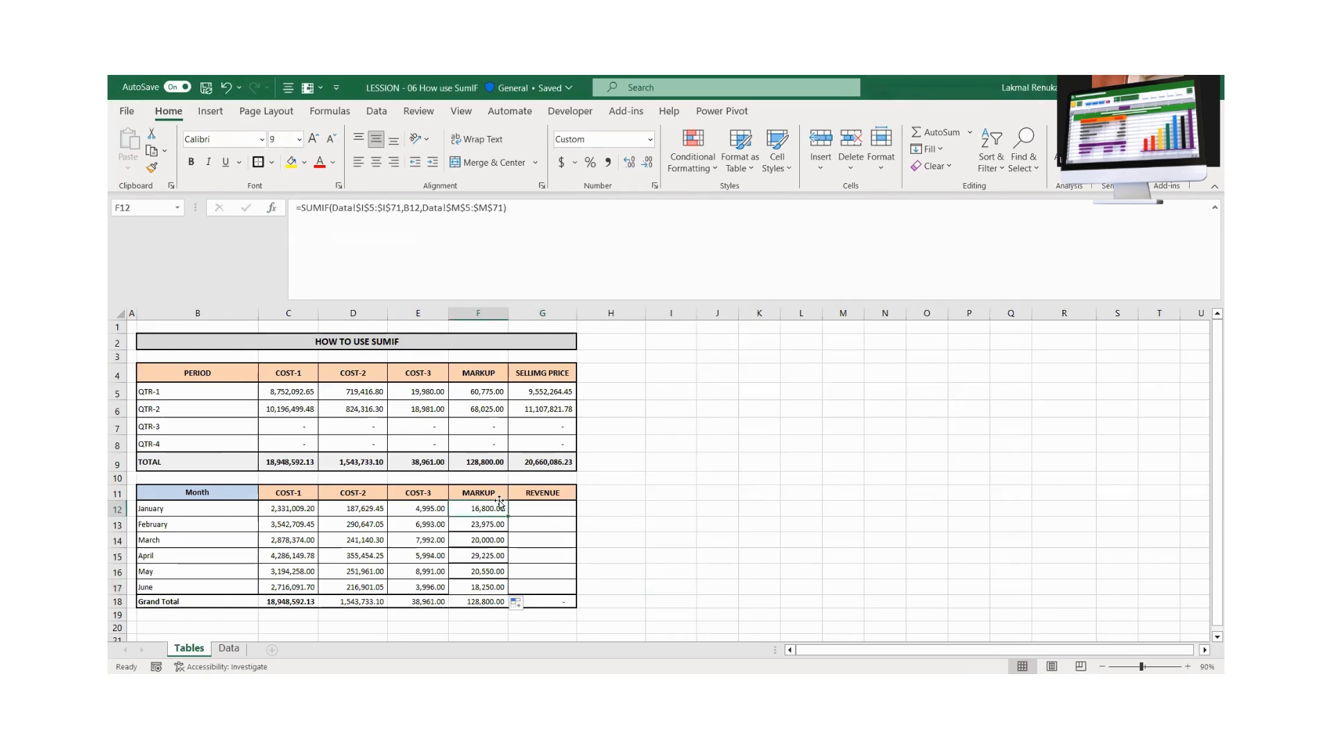
key(ctrl+c)
key(Right)
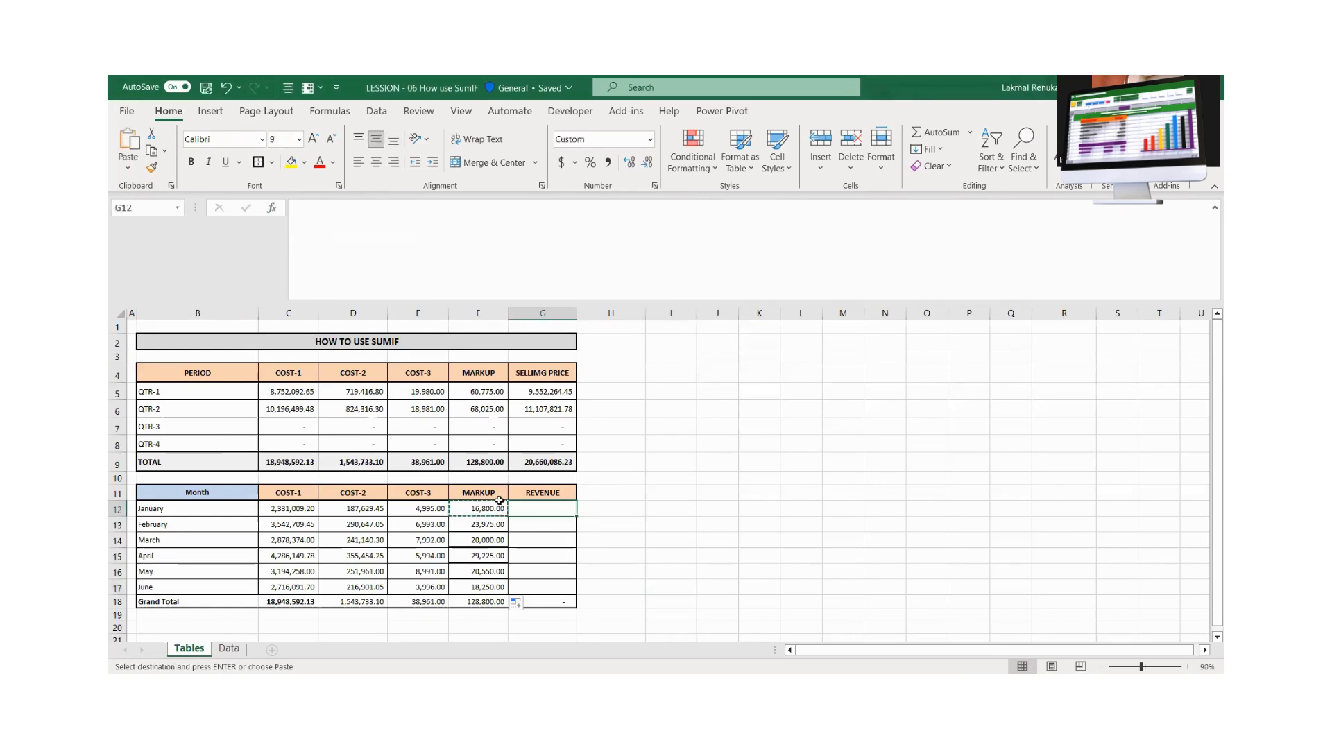
key(ctrl+v)
key(Escape)
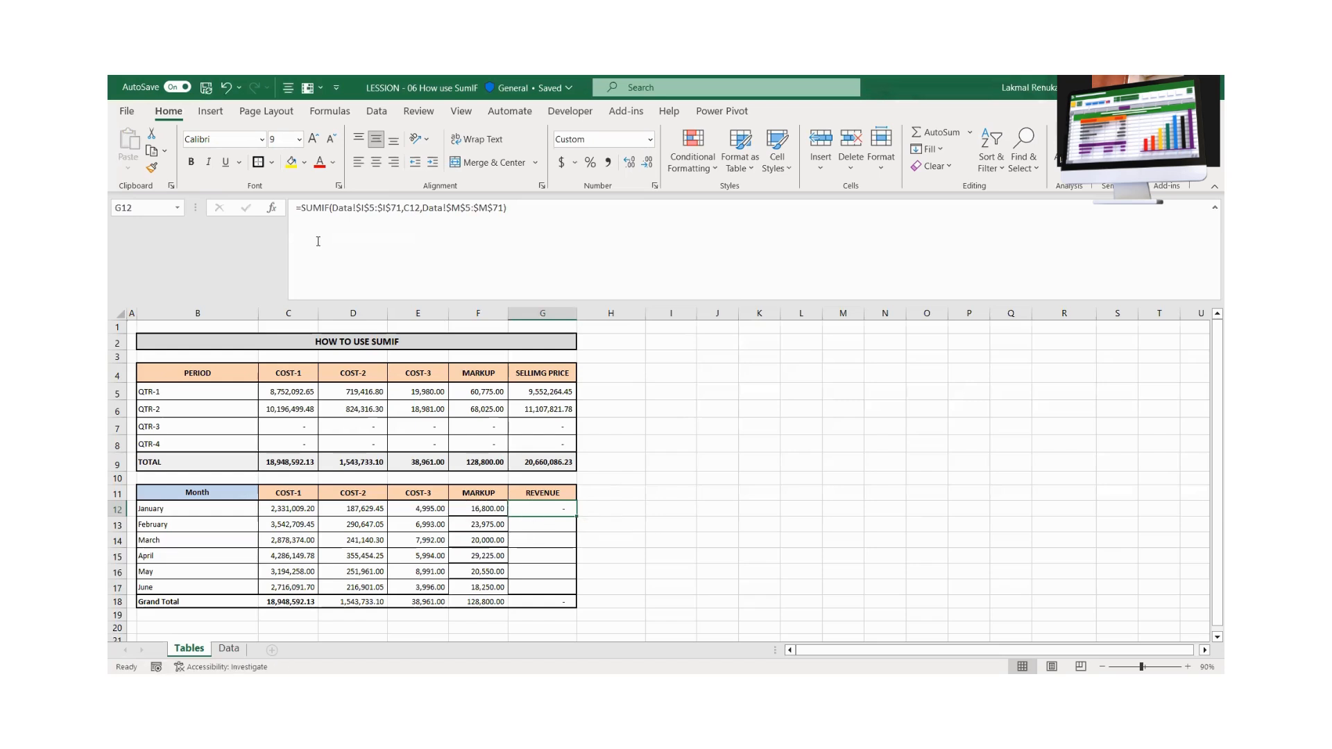
Edit the function arguments of the SUMIF in G12 and set its criteria to the January cell B12
click(271, 208)
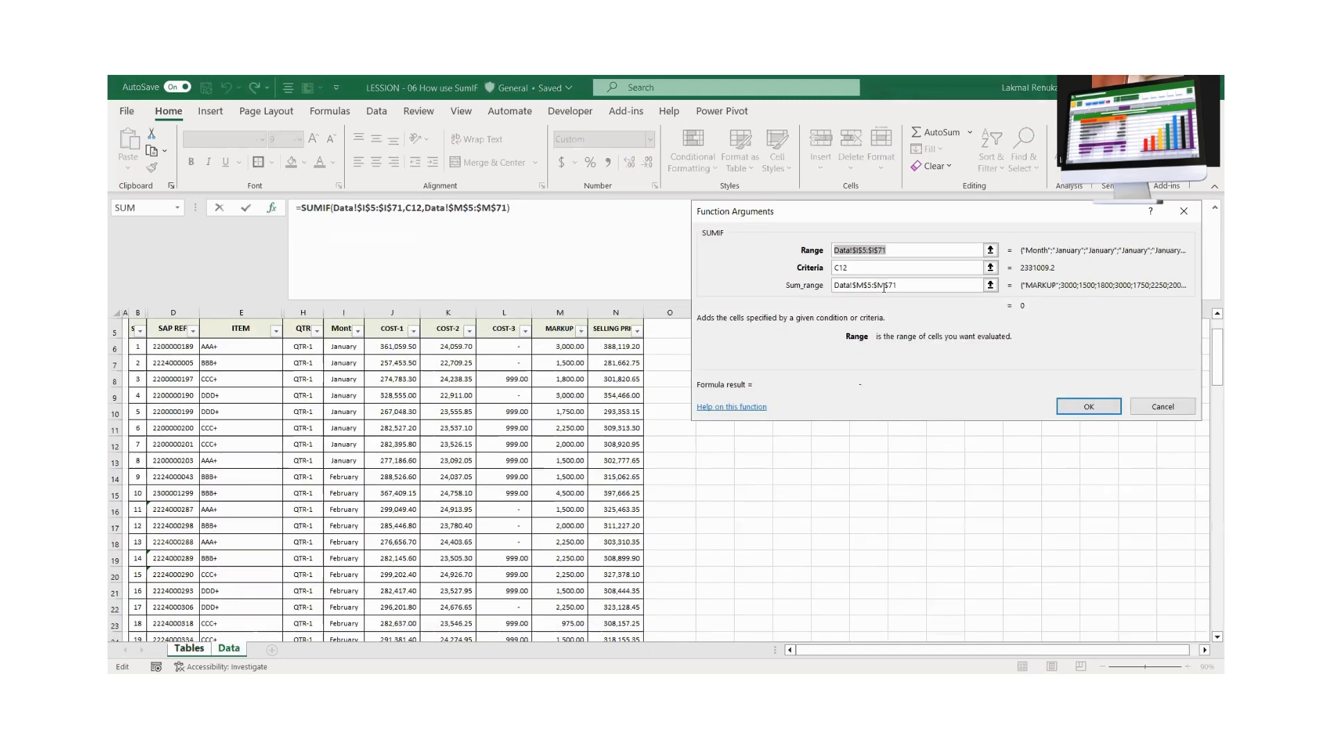
click(853, 268)
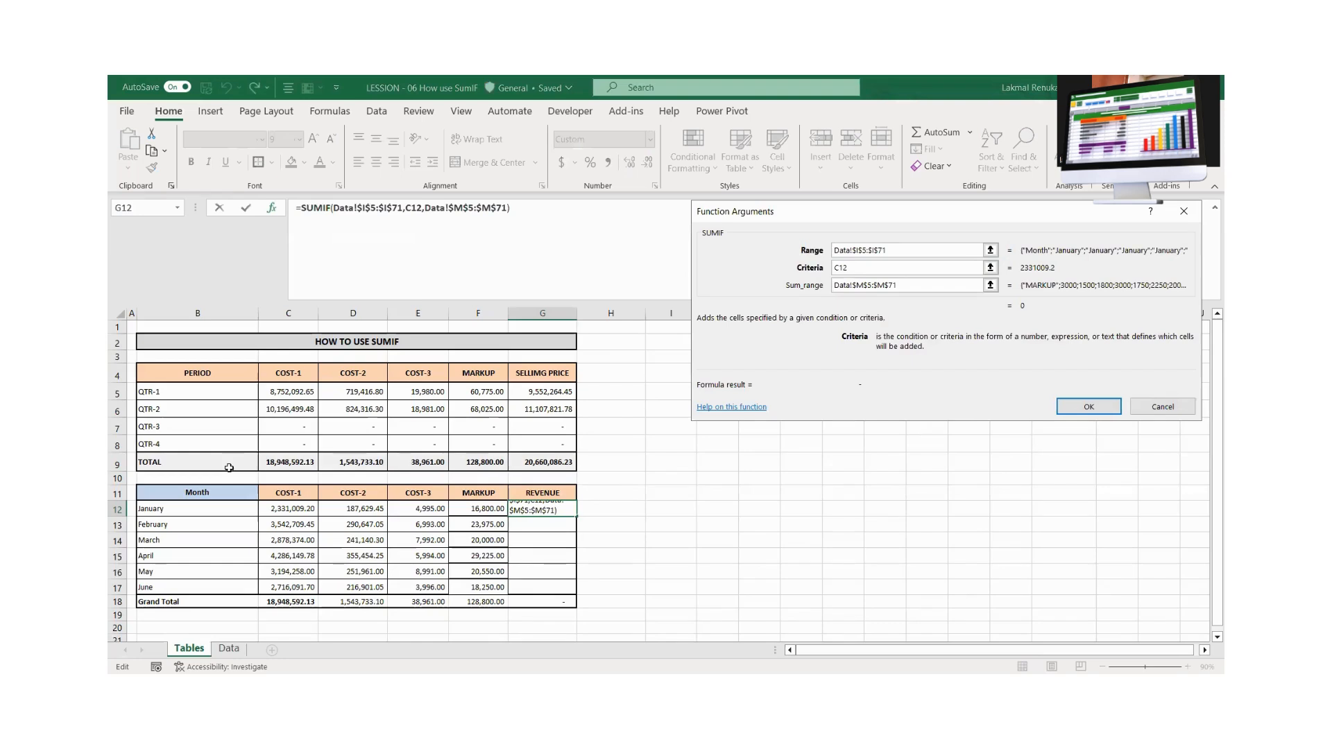
text(+)
click(181, 511)
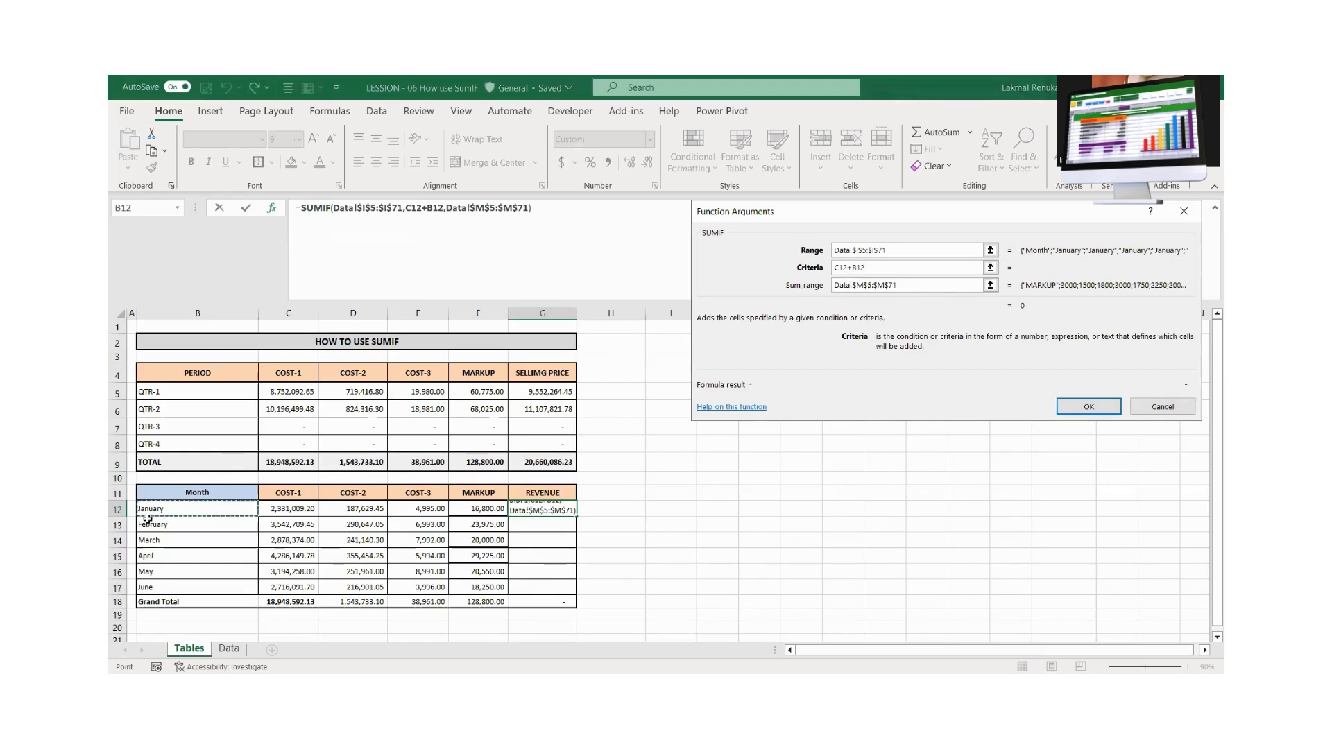
click(851, 266)
click(854, 267)
key(BackSpace)
key(BackSpace)
key(BackSpace)
key(BackSpace)
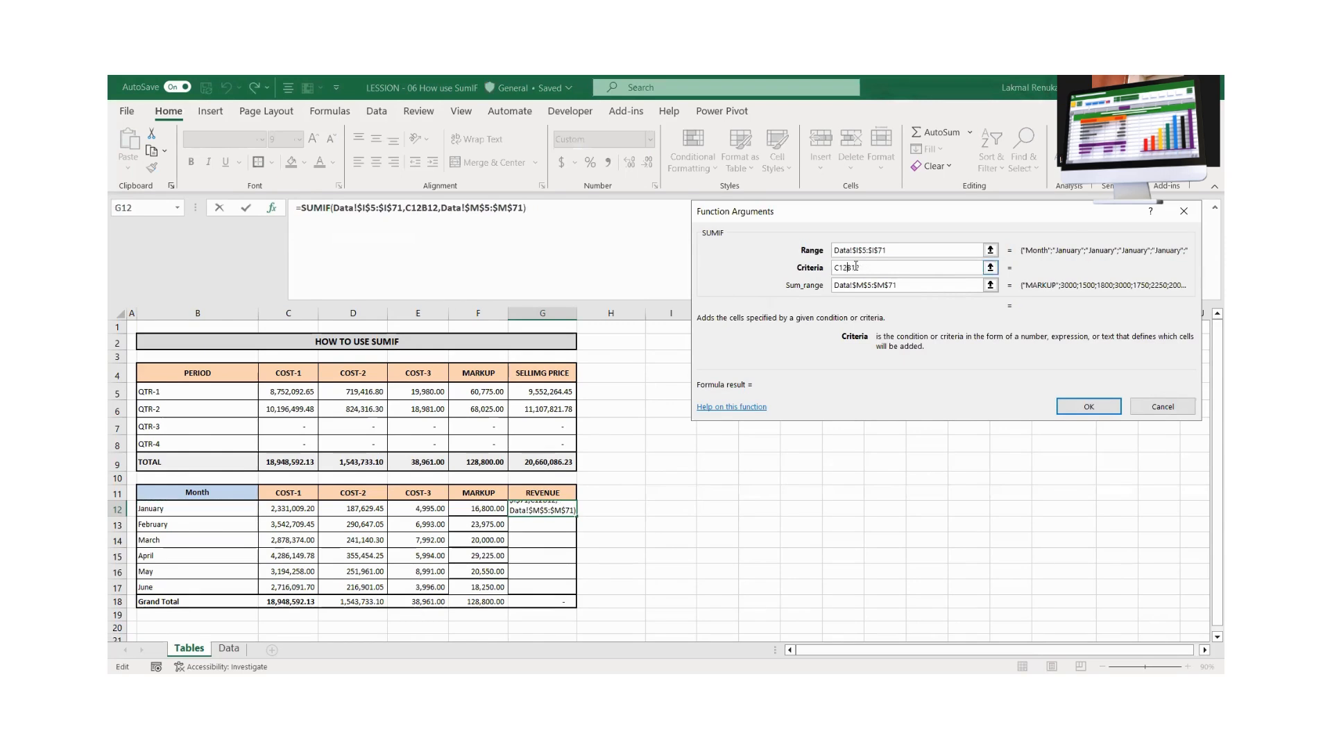
Change the sum range of the G12 SUMIF to the SELLING PRICE column, Data!$N$5:$N$71, and accept the formula
click(916, 284)
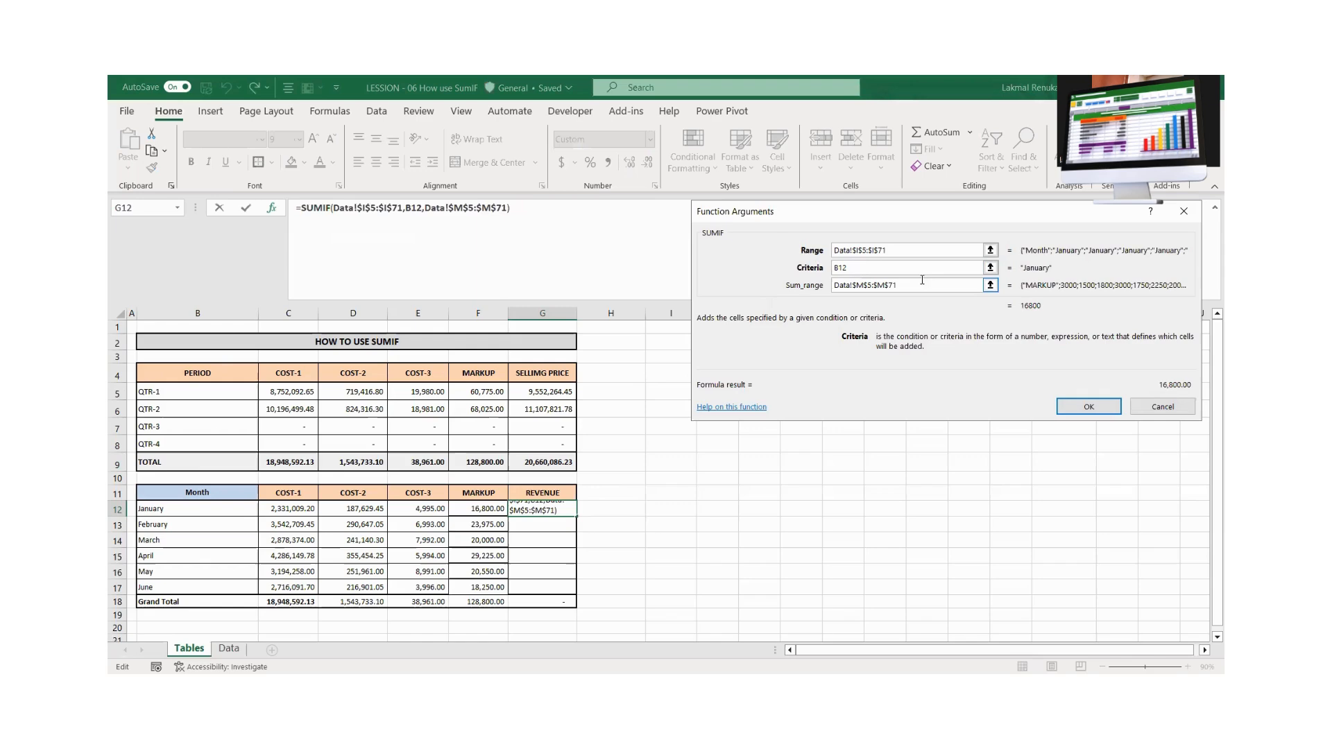
click(848, 286)
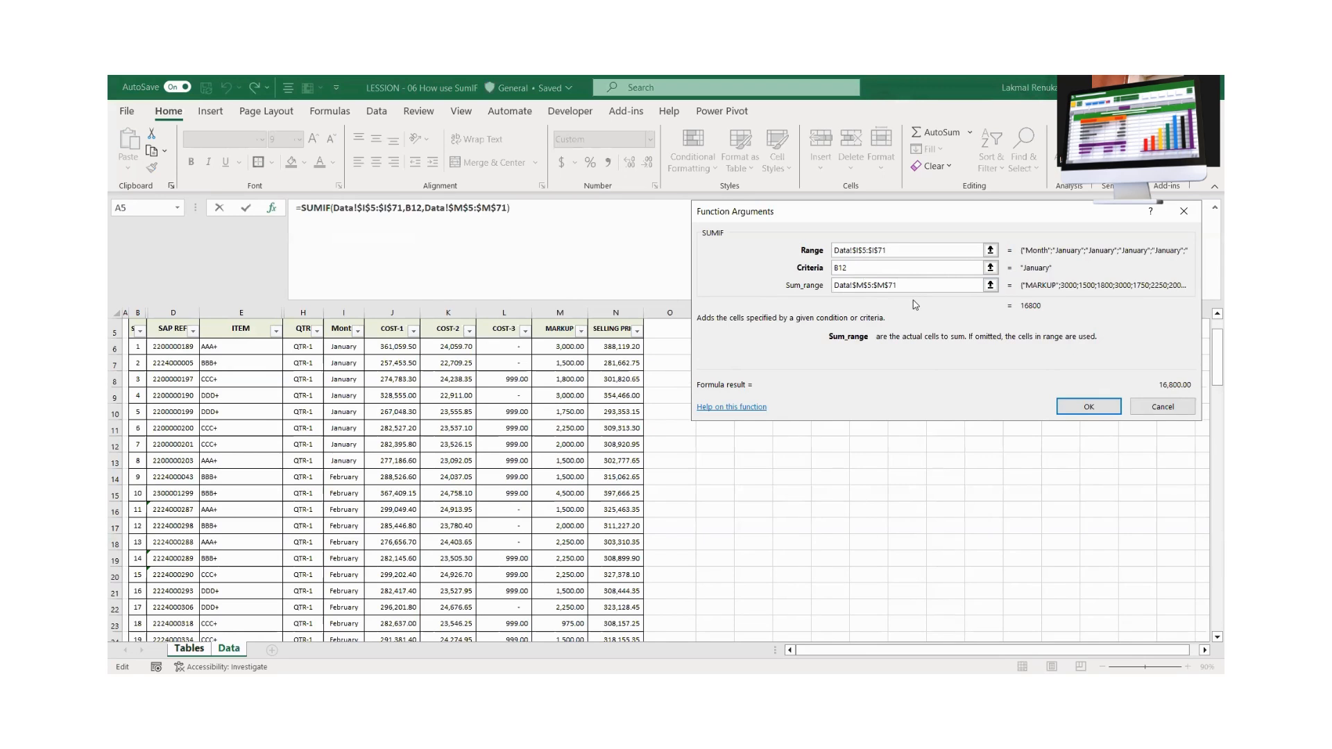
key(BackSpace)
text(N)
key(Right)
key(Right)
key(Right)
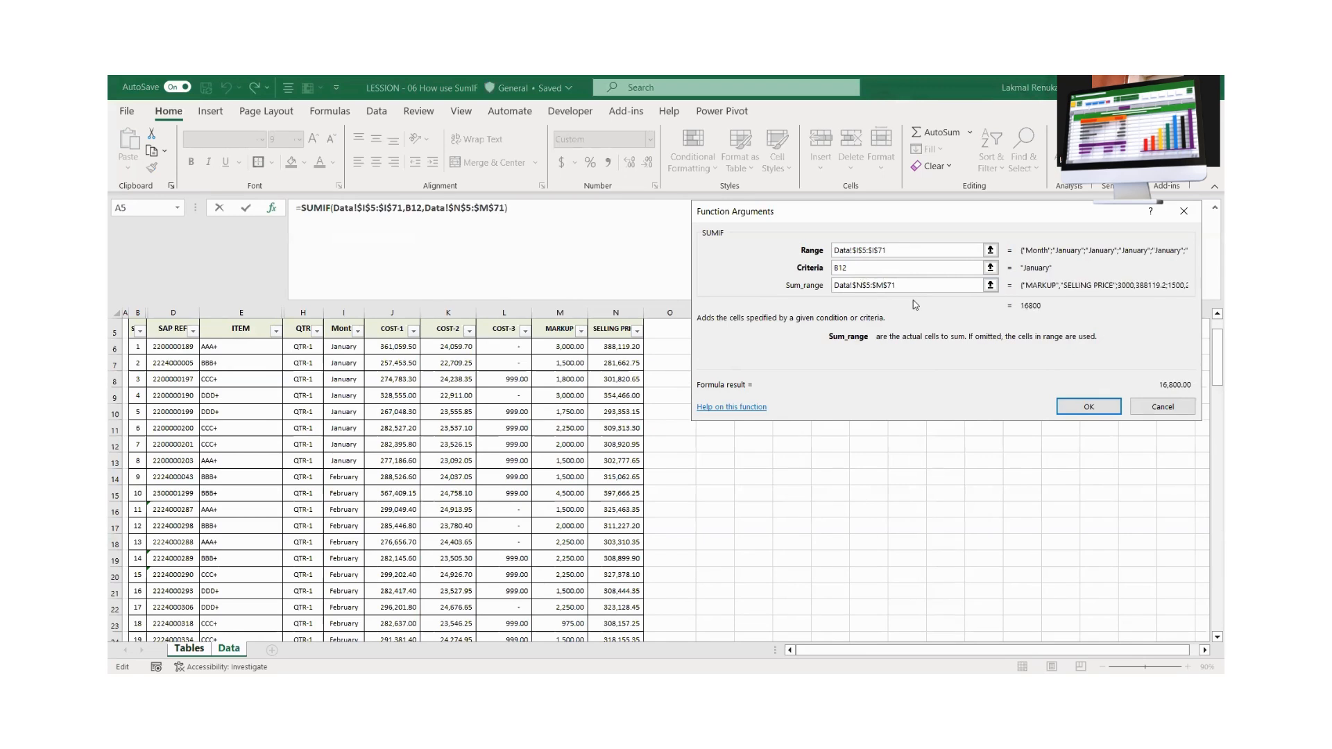
key(Right)
key(Right)
key(BackSpace)
text(N)
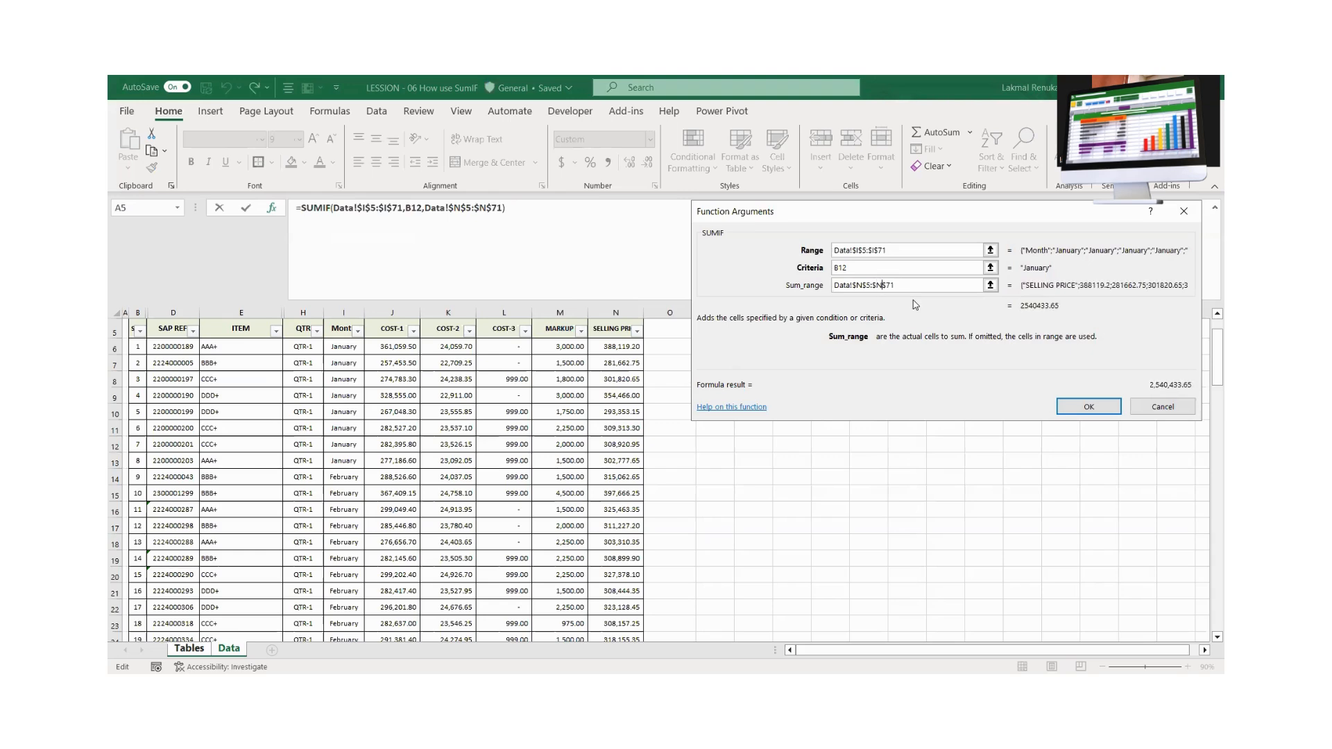
click(1088, 407)
click(801, 524)
Fill the January REVENUE formula from G12 down through June in G17
click(553, 510)
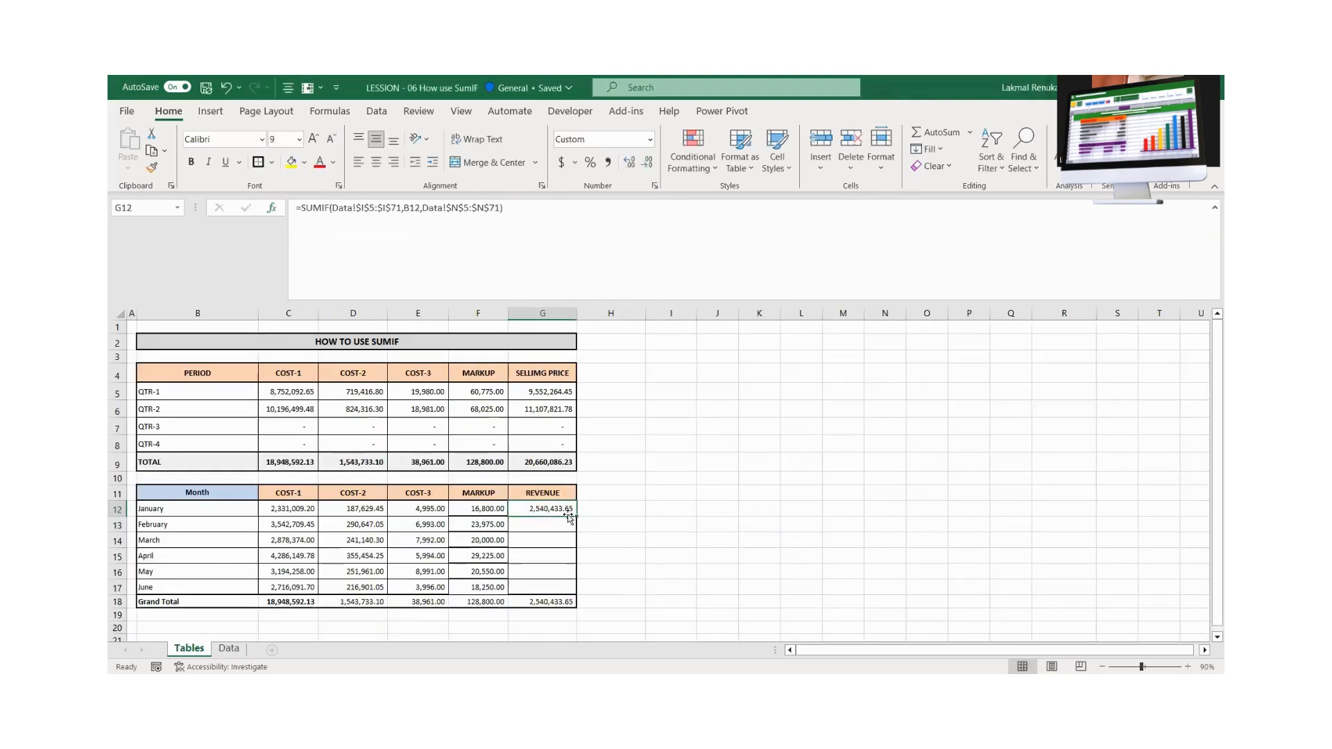
drag(576, 516, 567, 589)
click(714, 587)
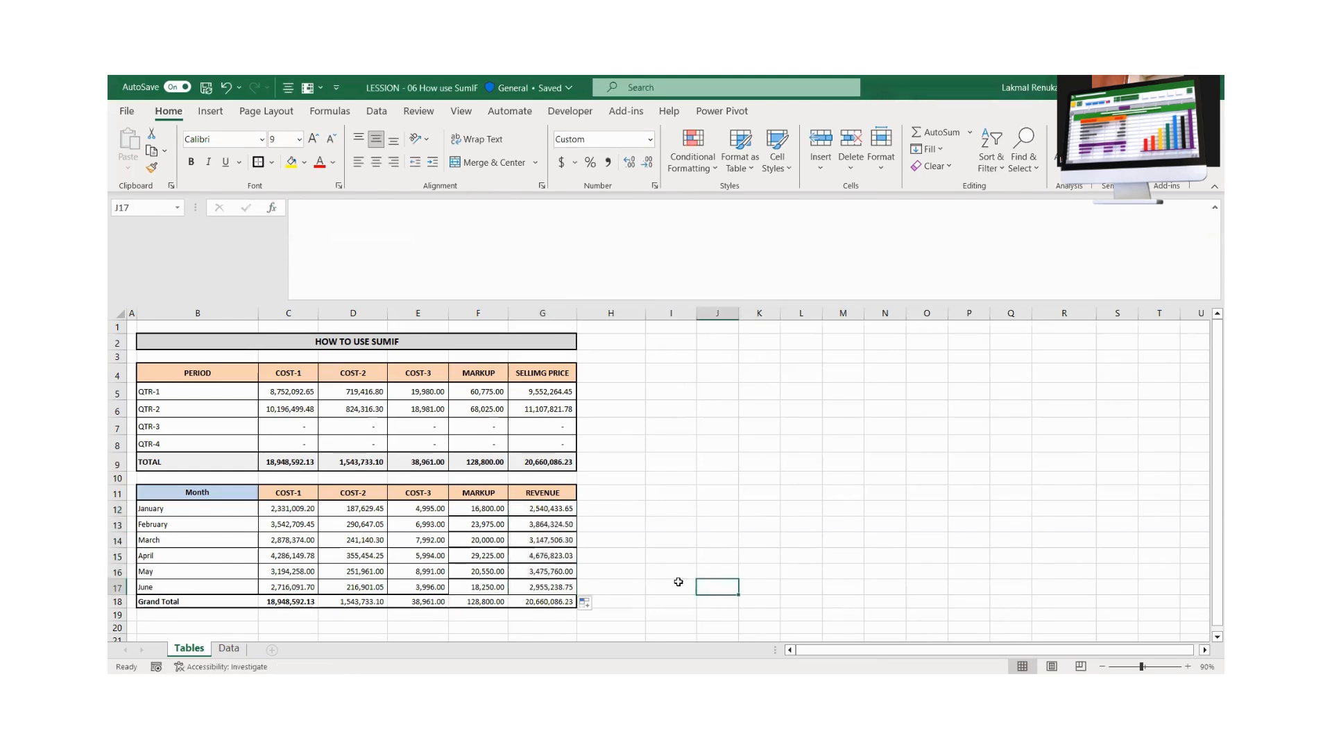
Select all the monthly amounts from January COST-1 to June REVENUE, C12:G17
click(530, 510)
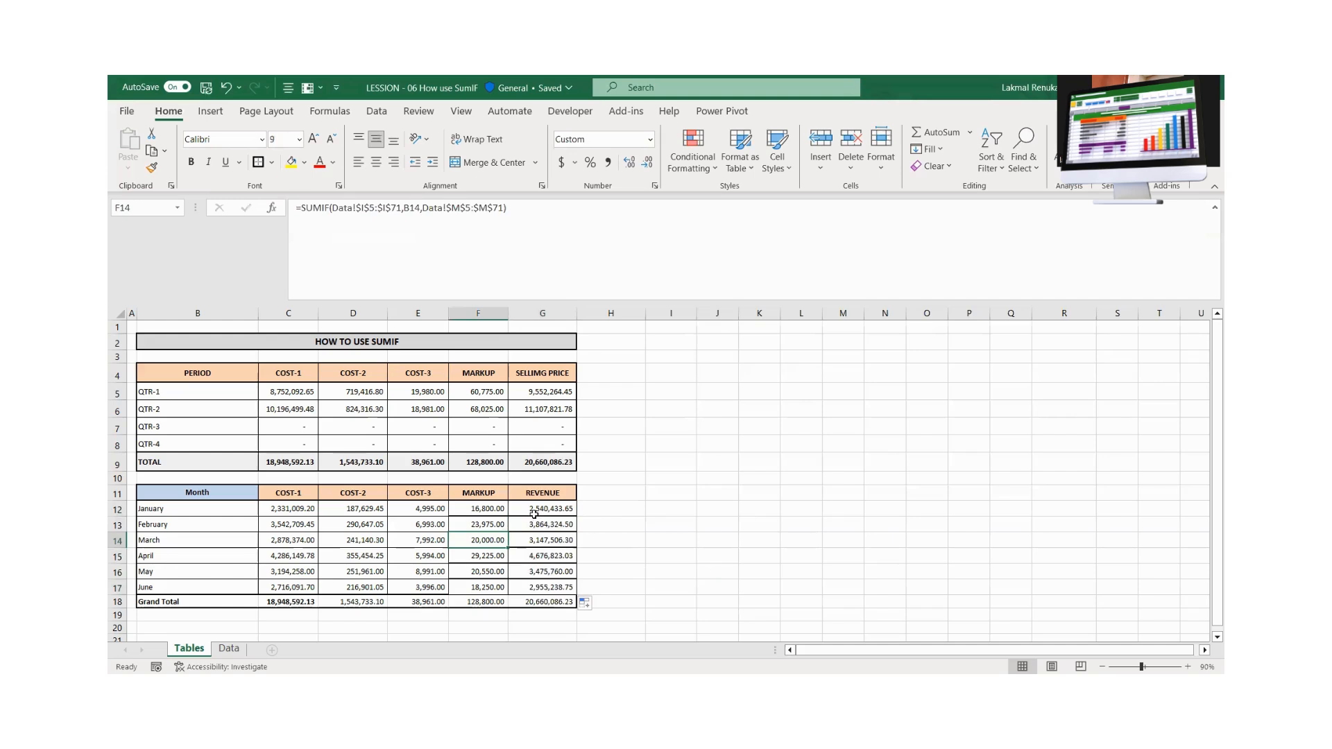
key(Left)
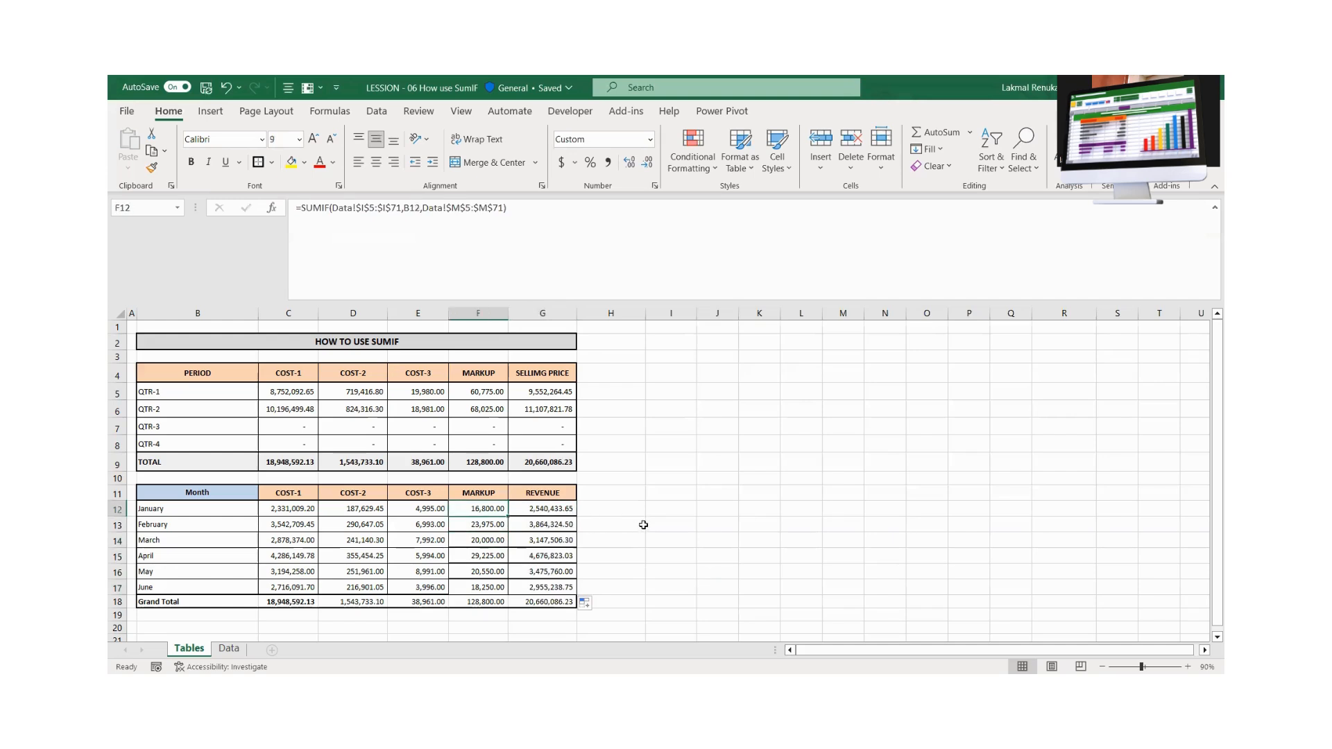
key(Left)
key(Left)
key(Left)
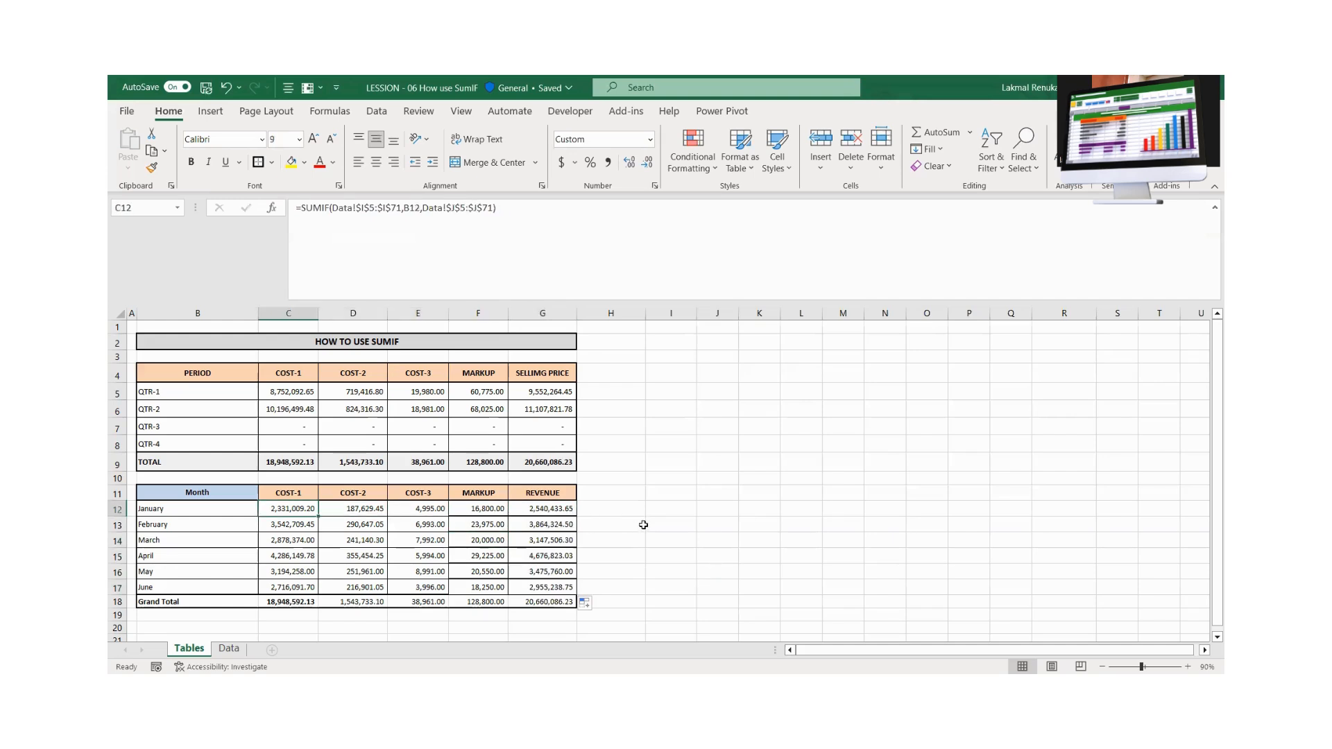
key(shift+Right)
key(shift+Right)
key(shift+Right)
key(shift+Right)
key(shift+Down)
key(shift+Down)
key(shift+Down)
key(shift+Down)
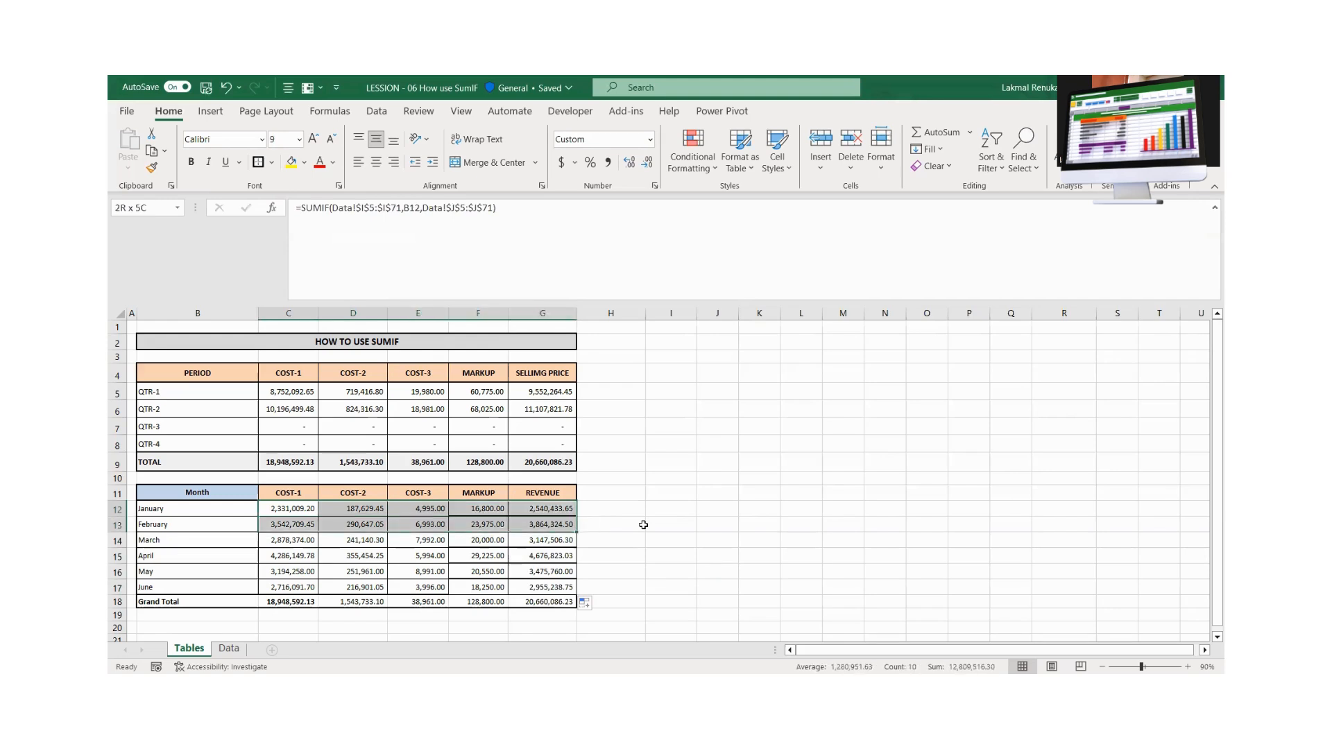
key(shift+Down)
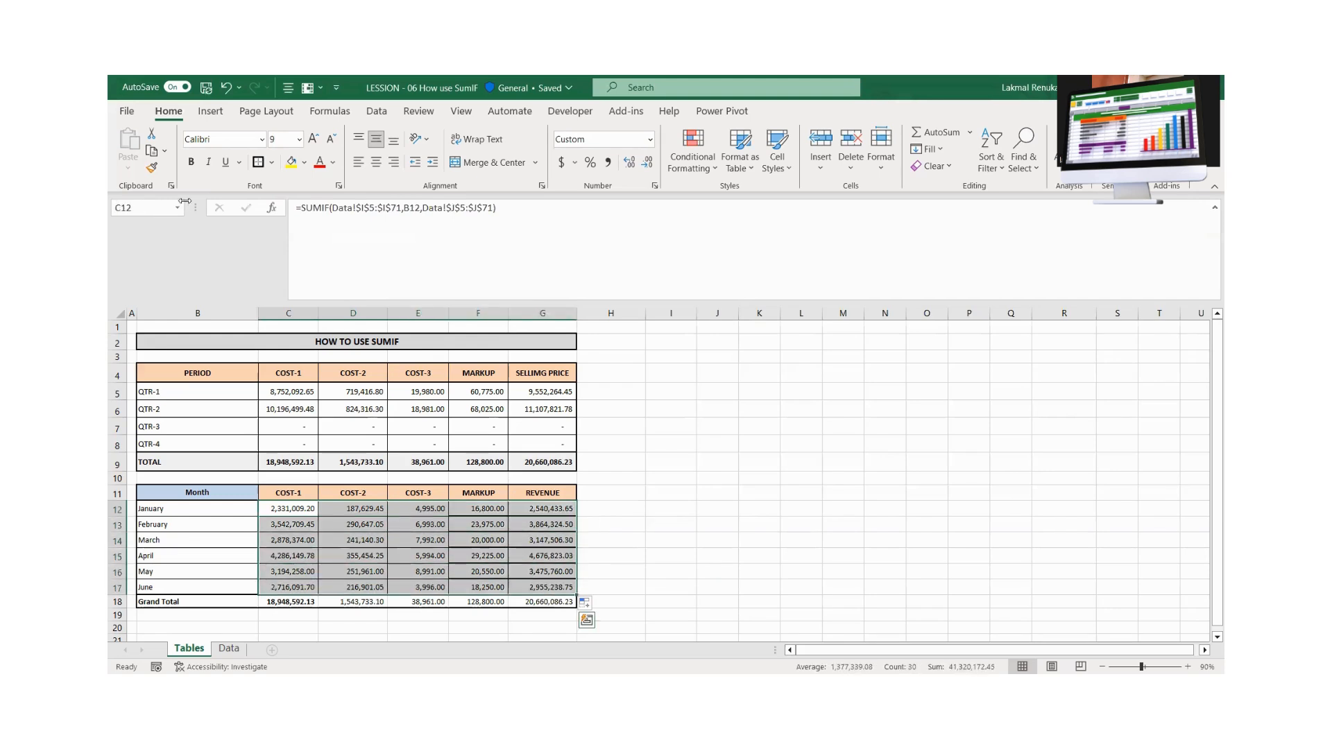